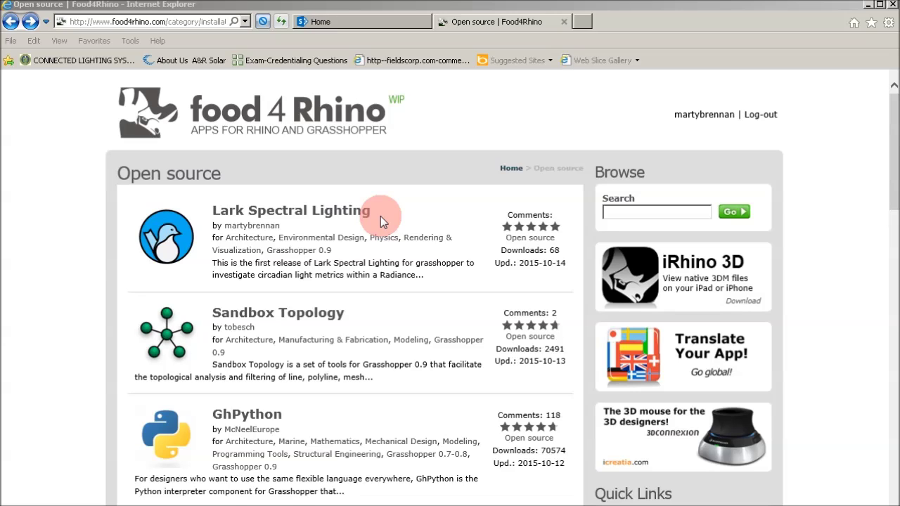
# Step: Open the Lark Spectral Lighting listing on food4Rhino, review it, and follow the faculty.washington.edu home page link
pyautogui.click(229, 214)
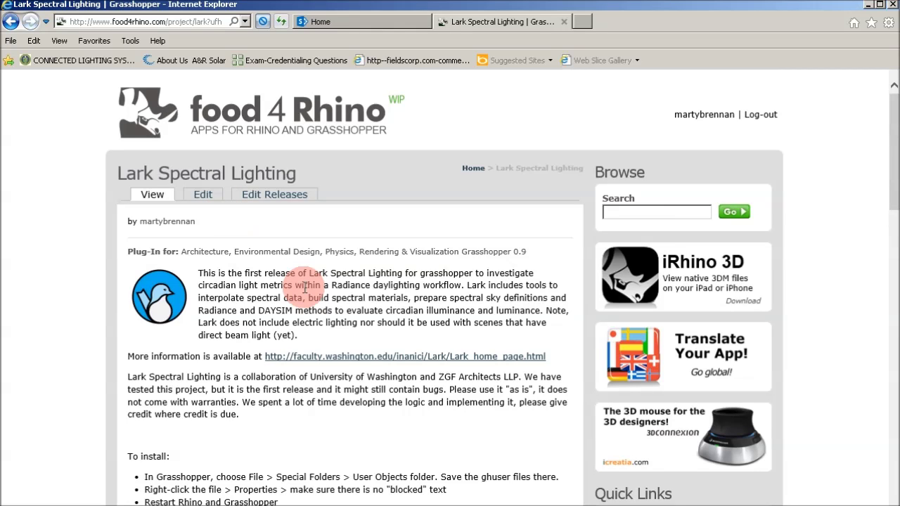
pyautogui.scroll(-3, 301, 313)
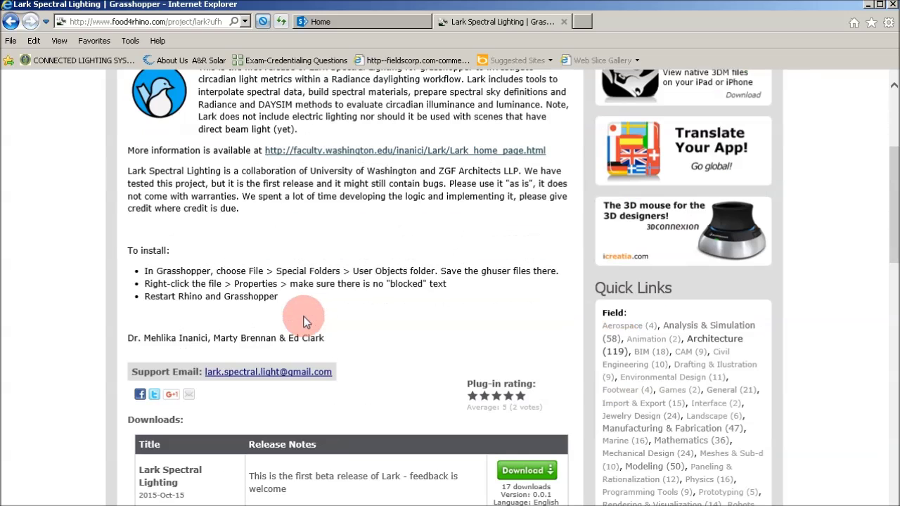
pyautogui.scroll(-1, 262, 389)
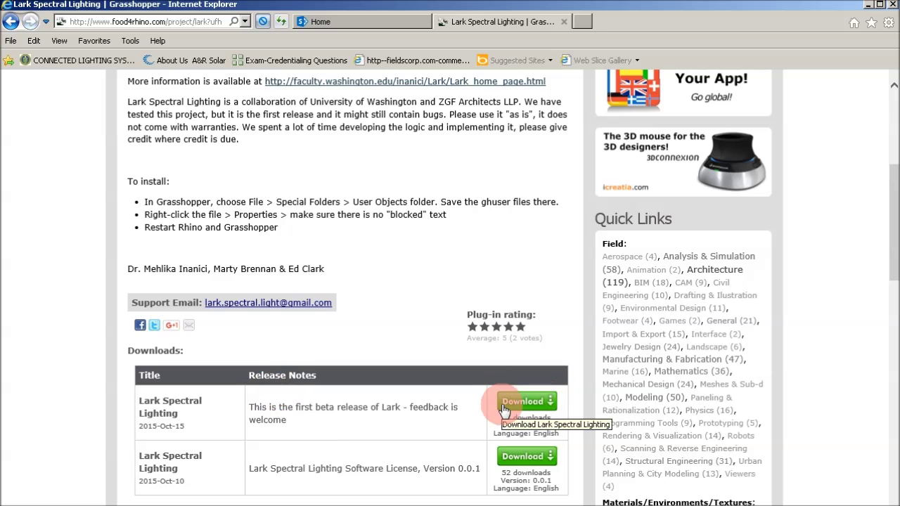
pyautogui.scroll(4, 505, 382)
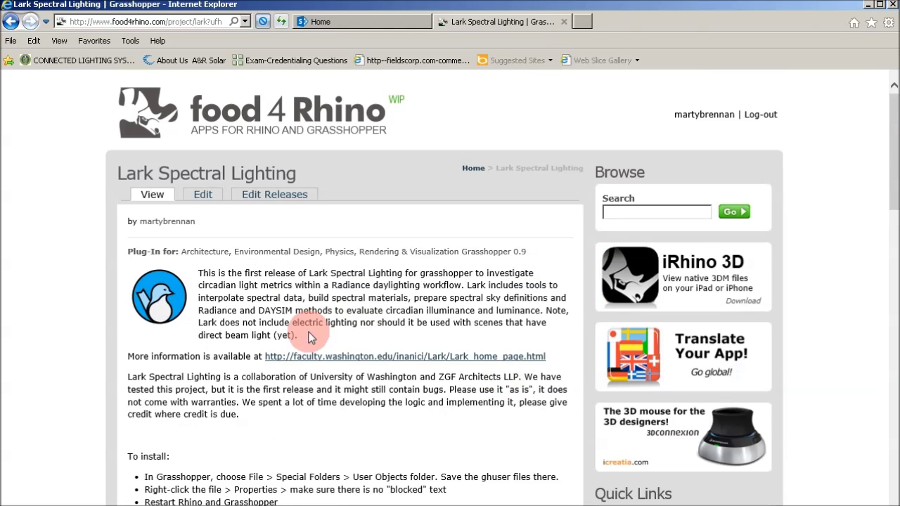
pyautogui.click(342, 364)
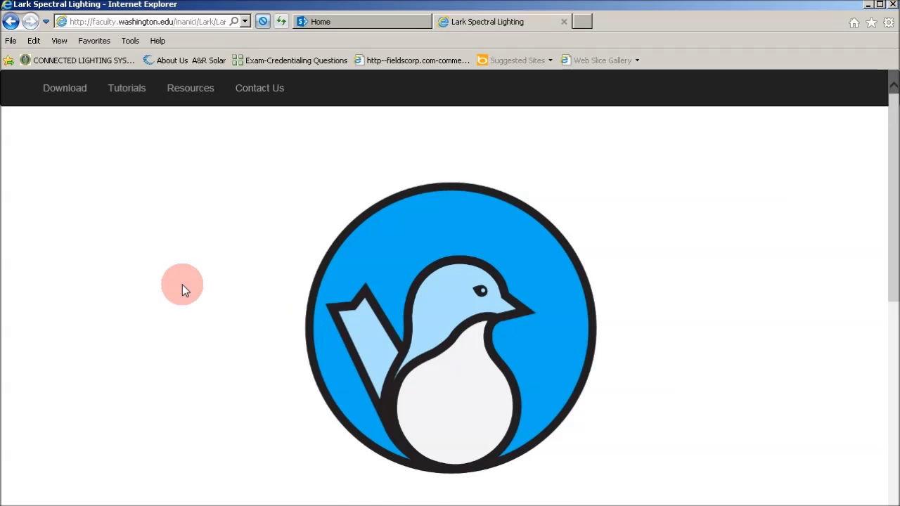
# Step: Look over the Lark home page and go to its Resources page of research links
pyautogui.scroll(-6, 183, 290)
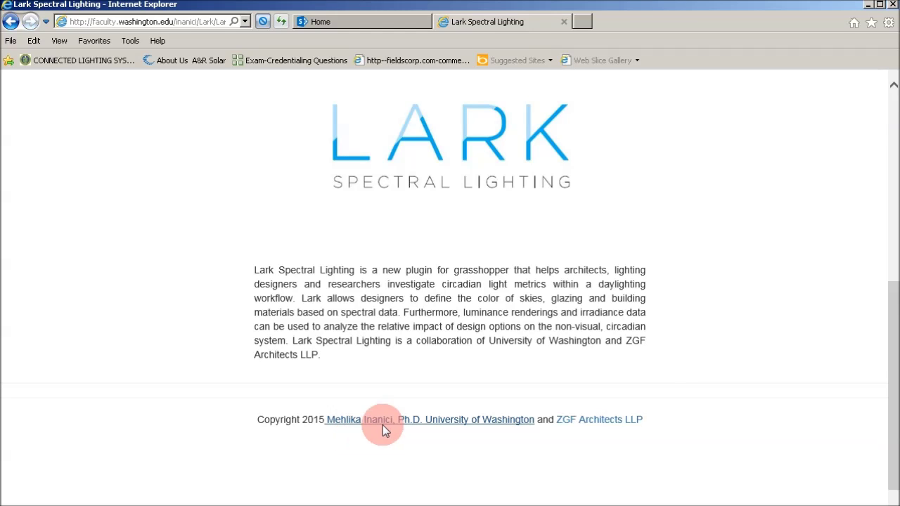
pyautogui.scroll(6, 634, 428)
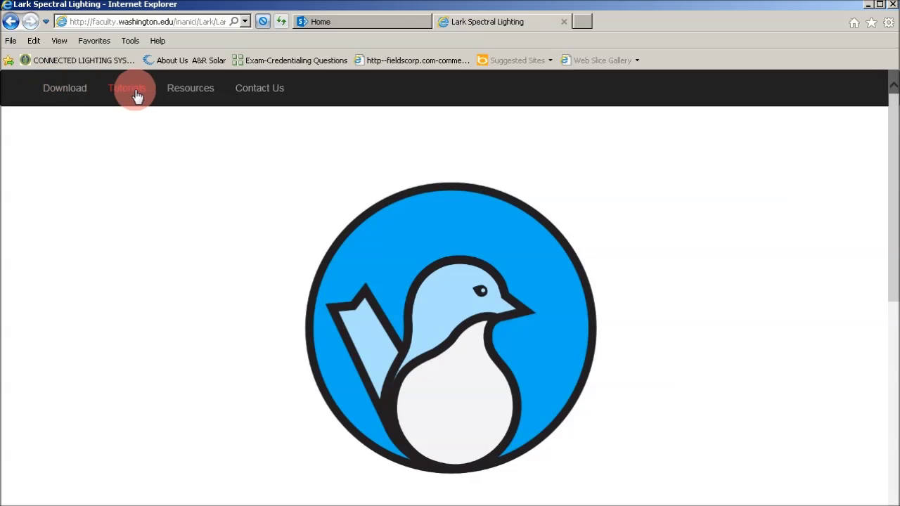
pyautogui.click(176, 92)
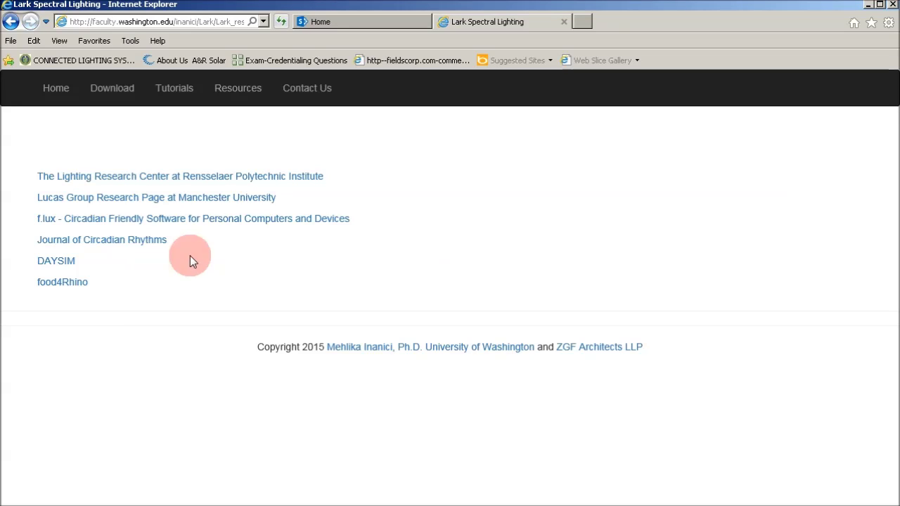
pyautogui.click(303, 94)
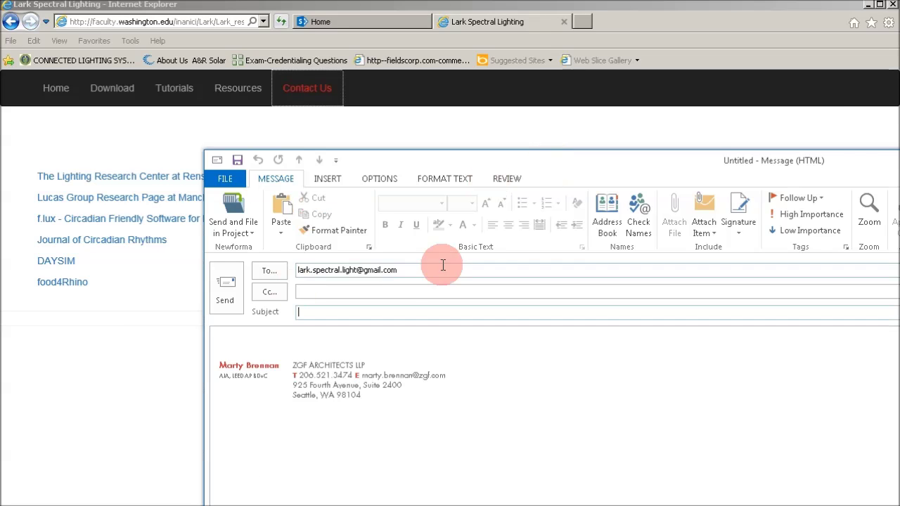
pyautogui.moveTo(395, 271); pyautogui.dragTo(244, 270)
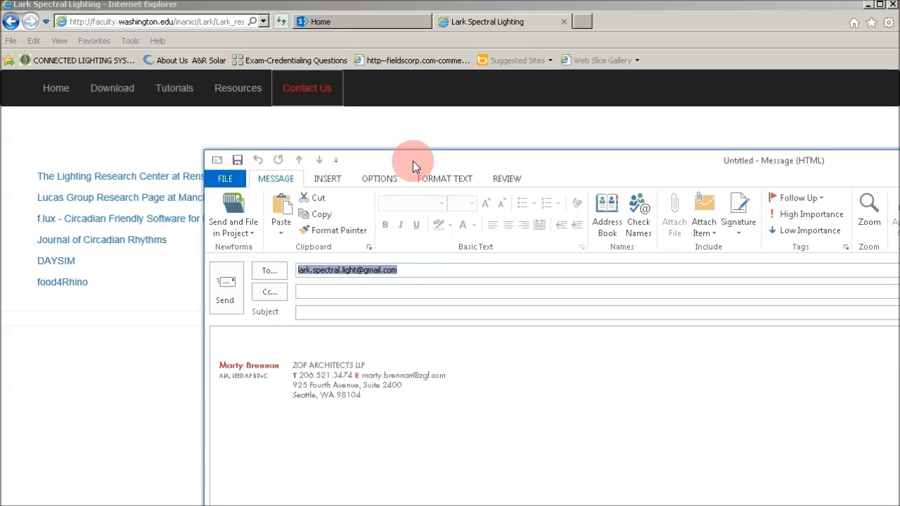
pyautogui.hotkey('alt', 'F4')
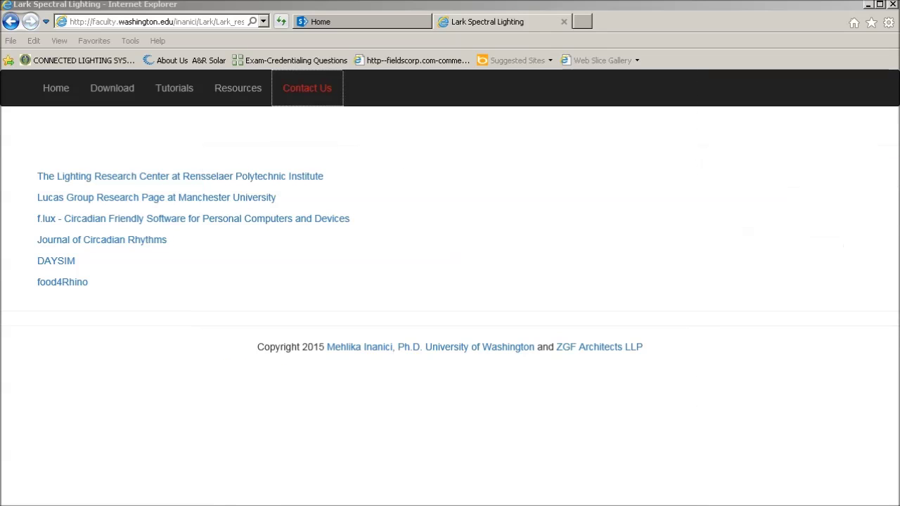
# Step: Go to the Lark site's Tutorials page with the example definition and SPD downloads
pyautogui.click(166, 94)
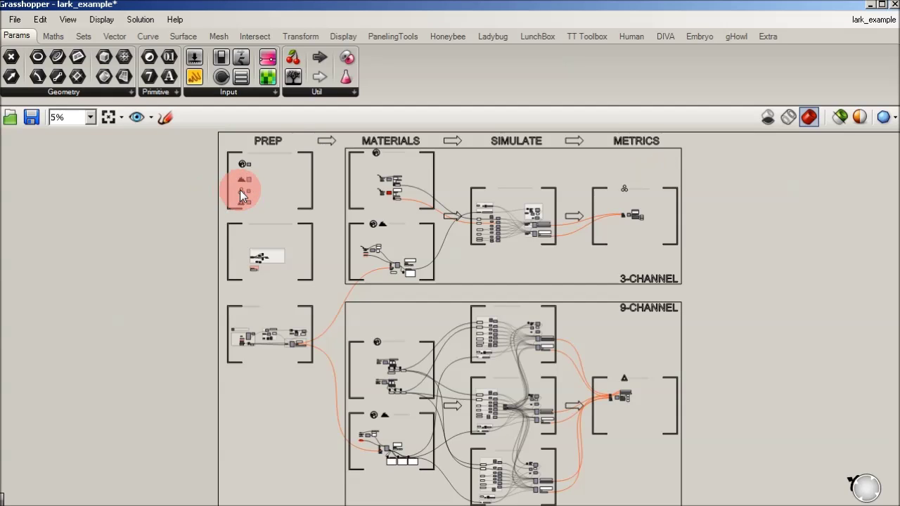
# Step: Zoom into the PREP group of the lark_example definition
pyautogui.scroll(5, 260, 166)
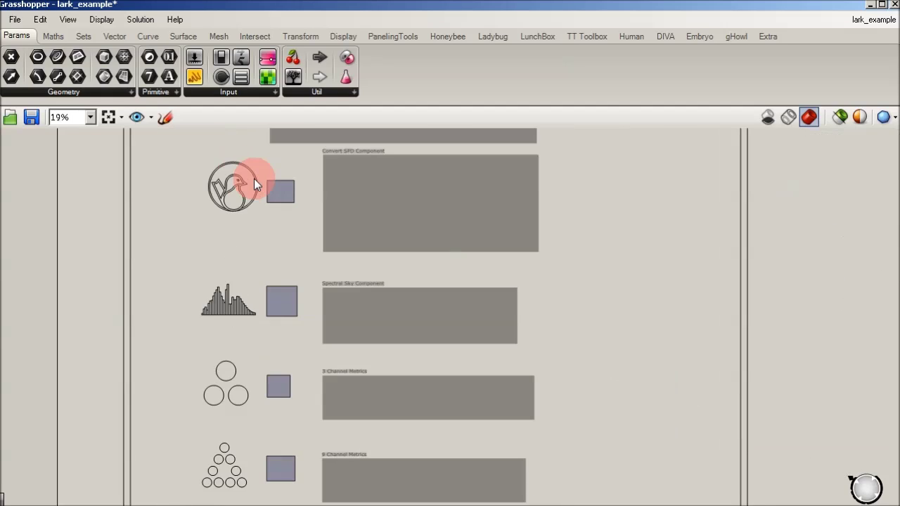
# Step: Pan and zoom to 73% on the Introduction to Lark Spectral Metrics and Convert SPD notes
pyautogui.moveTo(174, 183); pyautogui.dragTo(151, 253, button='right')
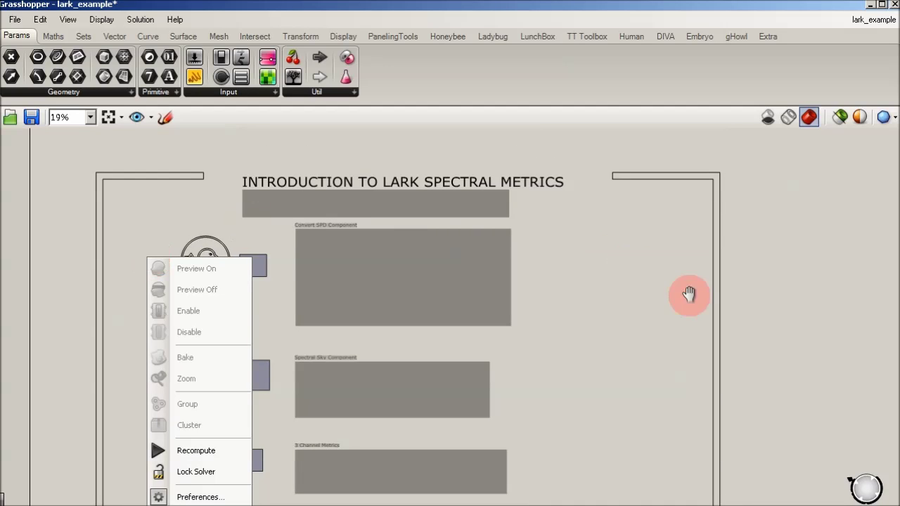
pyautogui.click(647, 288)
pyautogui.scroll(4, 289, 186)
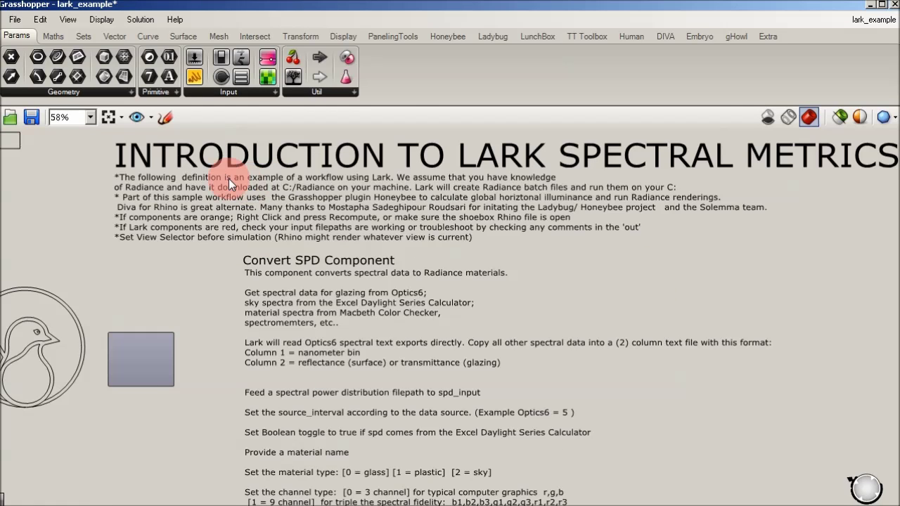
pyautogui.scroll(2, 229, 178)
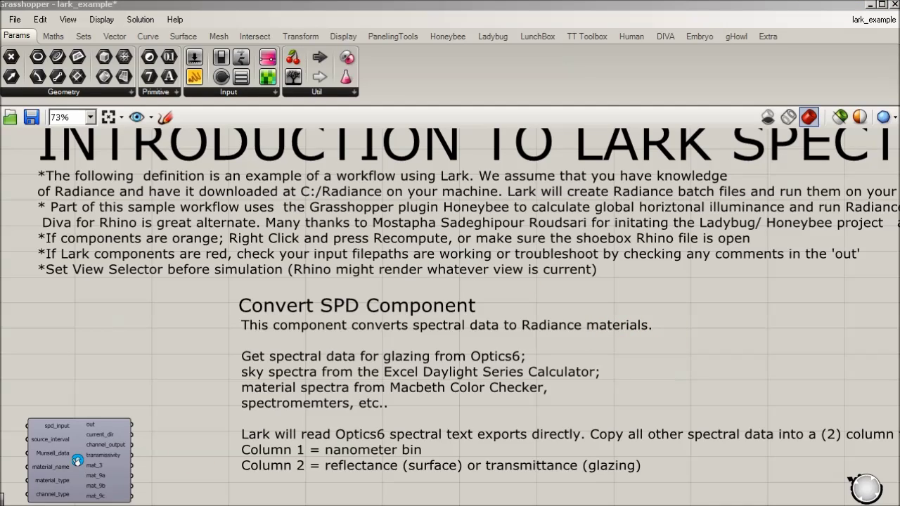
# Step: Browse to the C: drive in a file window and open the Radiance folder
pyautogui.press('super+e')
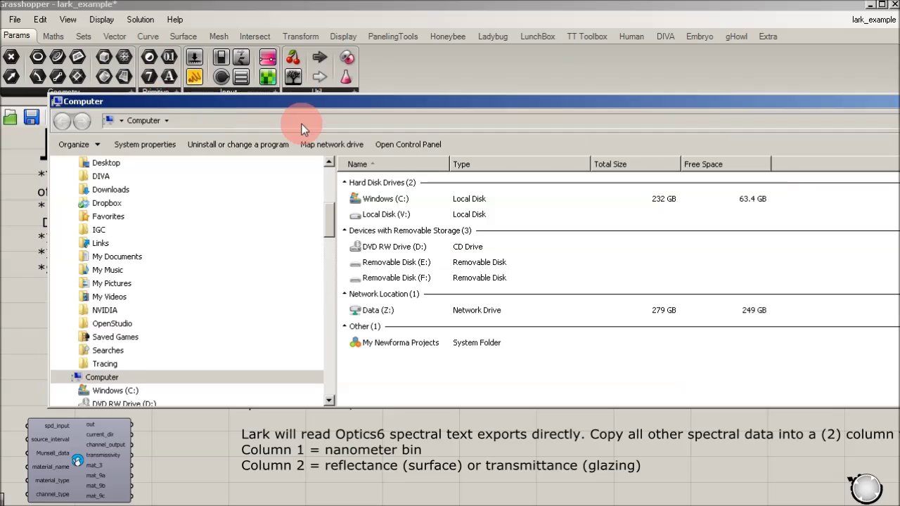
pyautogui.click(301, 123)
pyautogui.write('c:')
pyautogui.press('Return')
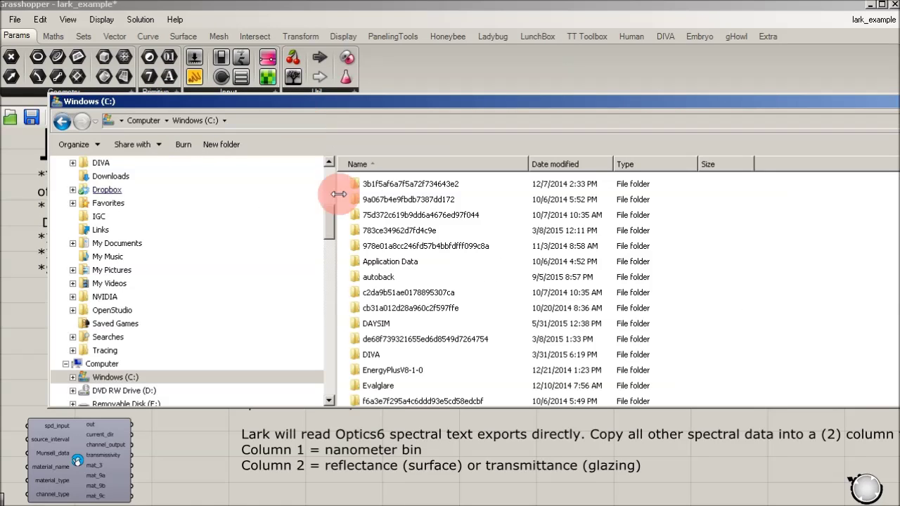
pyautogui.click(405, 213)
pyautogui.scroll(-9, 406, 239)
pyautogui.click(408, 261)
pyautogui.doubleClick(409, 262)
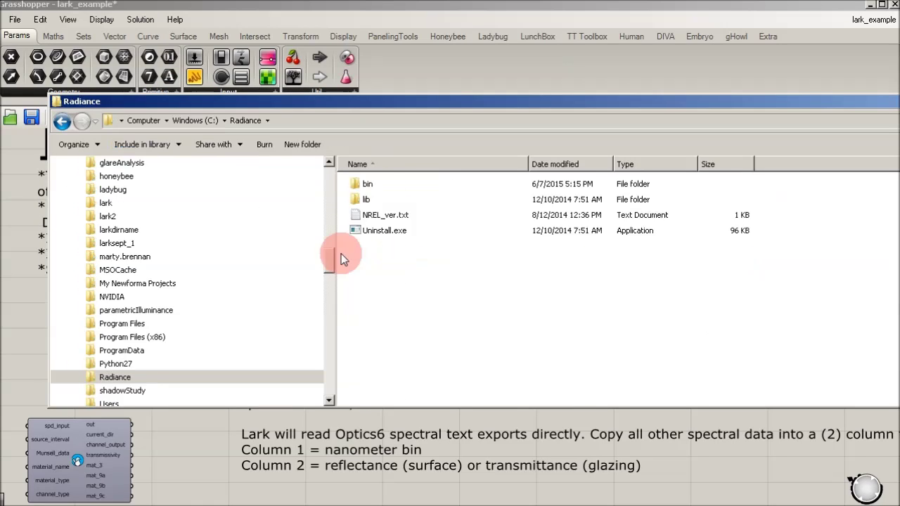
# Step: Select the bin and lib folders in C:\Radiance and move the window down-left
pyautogui.click(391, 187)
pyautogui.keyDown('shift'); pyautogui.click(371, 200); pyautogui.keyUp('shift')
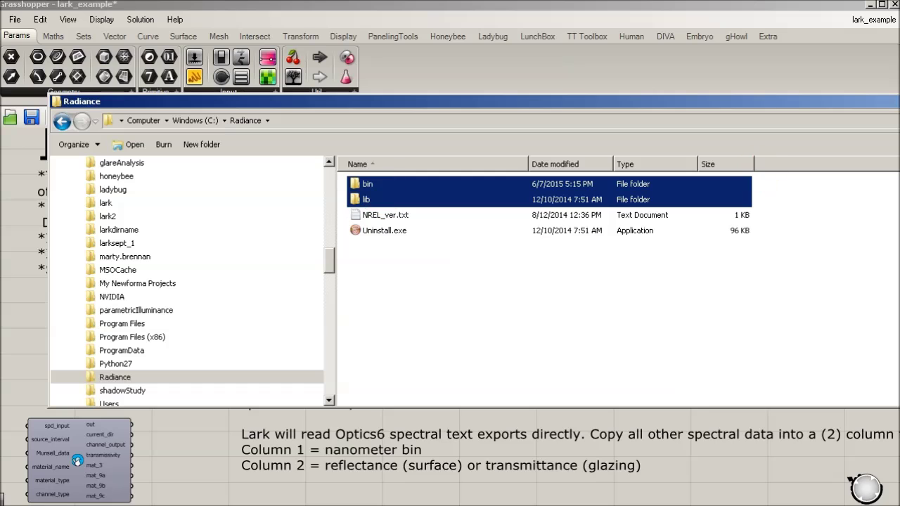
pyautogui.moveTo(211, 101); pyautogui.dragTo(128, 131)
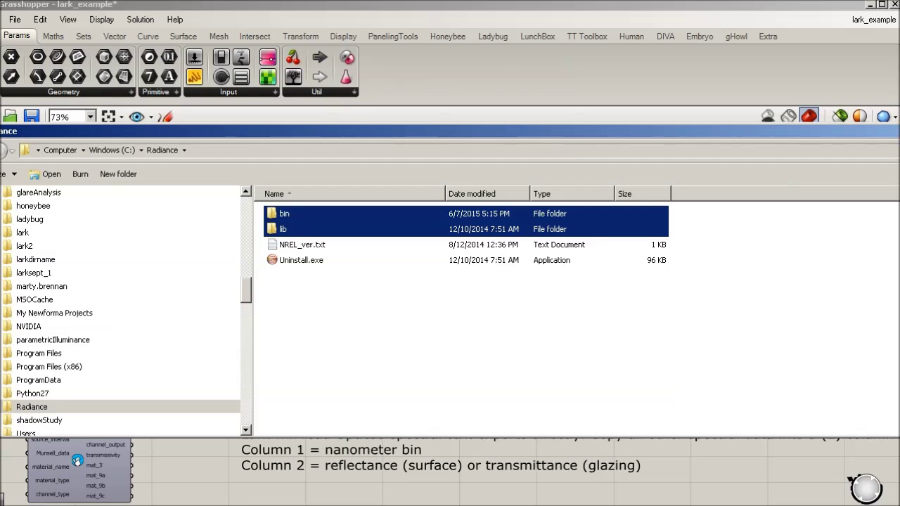
# Step: Back in Grasshopper, frame the component notes through 9 Channel Metrics and show the Extra tab's Lark group
pyautogui.hotkey('alt', 'Tab')
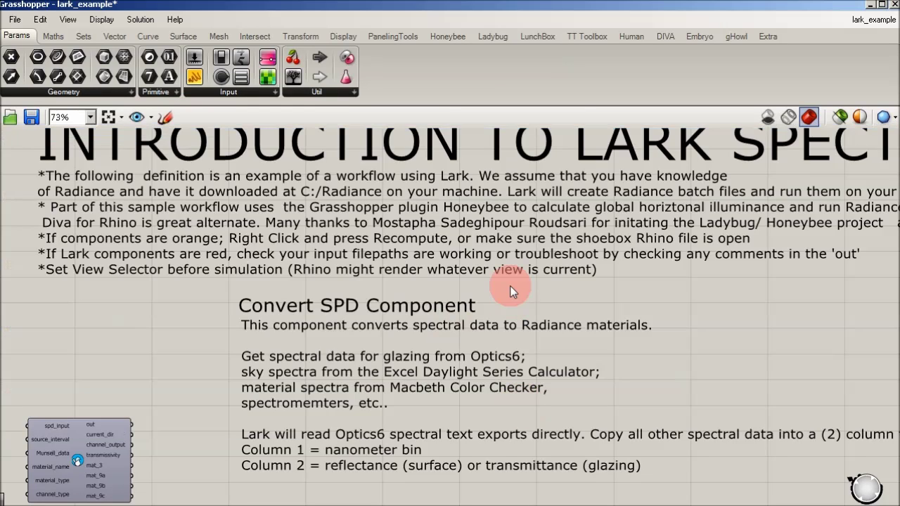
pyautogui.scroll(-8, 509, 285)
pyautogui.scroll(4, 366, 337)
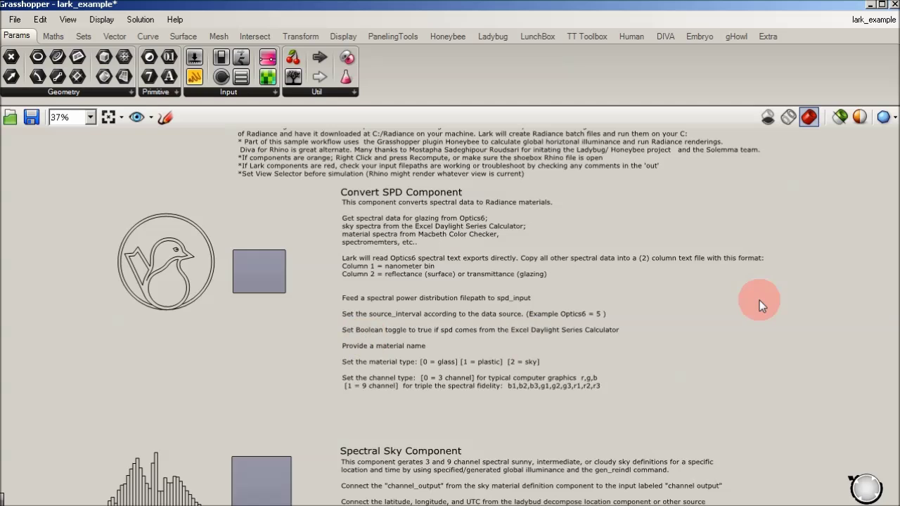
pyautogui.scroll(-4, 264, 271)
pyautogui.moveTo(346, 194); pyautogui.dragTo(326, 129, button='right')
pyautogui.scroll(2, 226, 239)
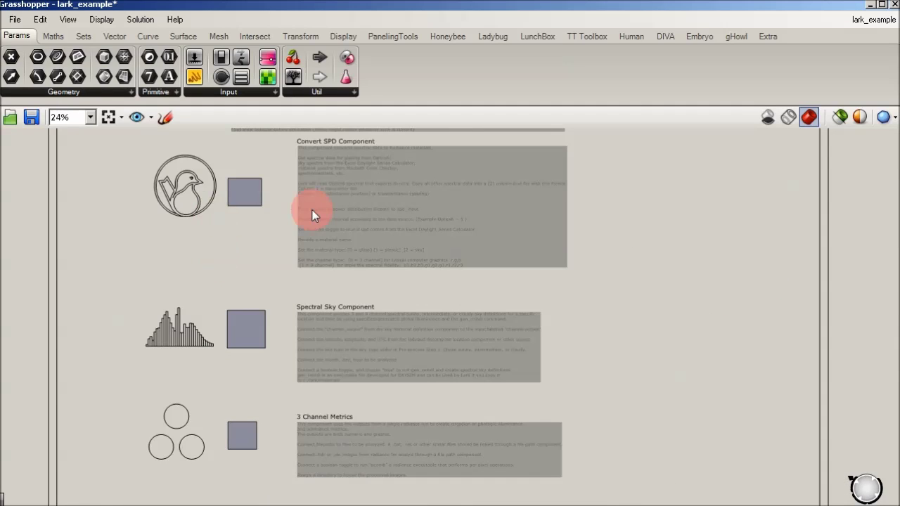
pyautogui.moveTo(287, 339); pyautogui.dragTo(297, 321, button='right')
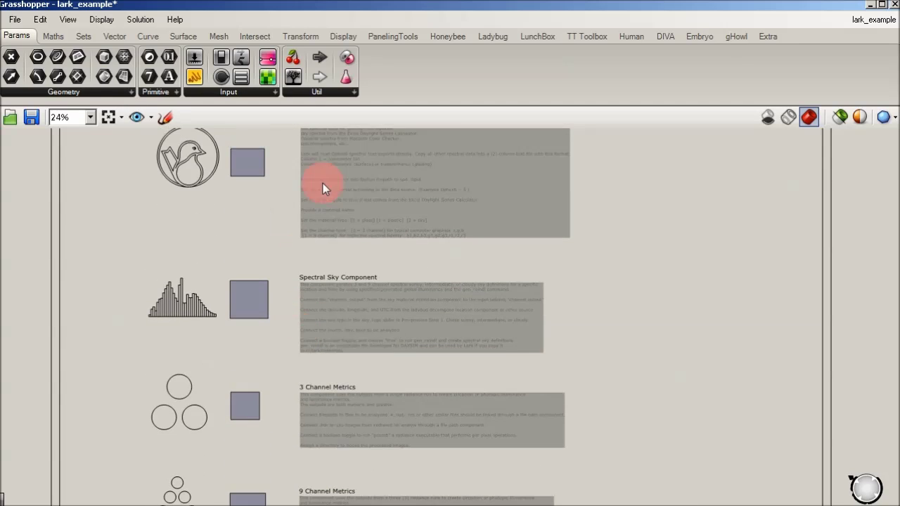
pyautogui.click(765, 37)
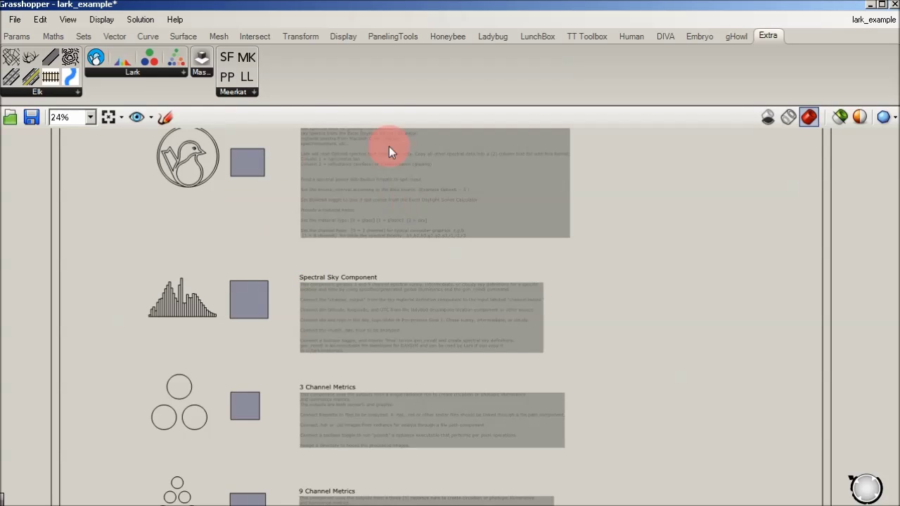
pyautogui.click(12, 20)
# Step: Open the User Object Folder from Special Folders and select the four Lark .ghuser files
pyautogui.moveTo(84, 268)
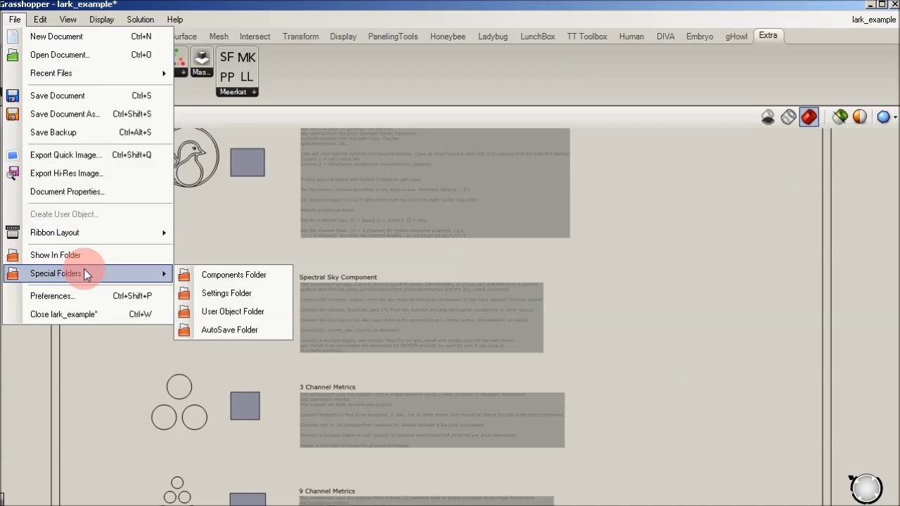
pyautogui.click(223, 314)
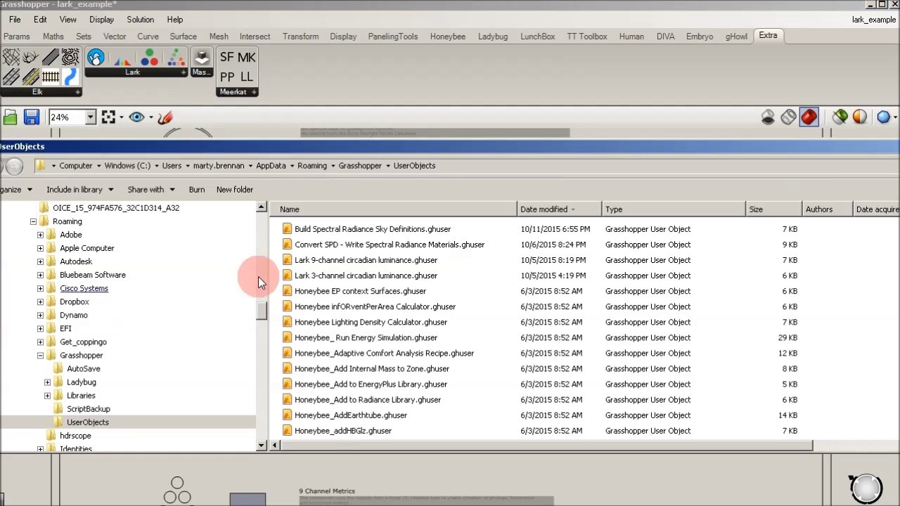
pyautogui.moveTo(352, 234); pyautogui.dragTo(349, 284)
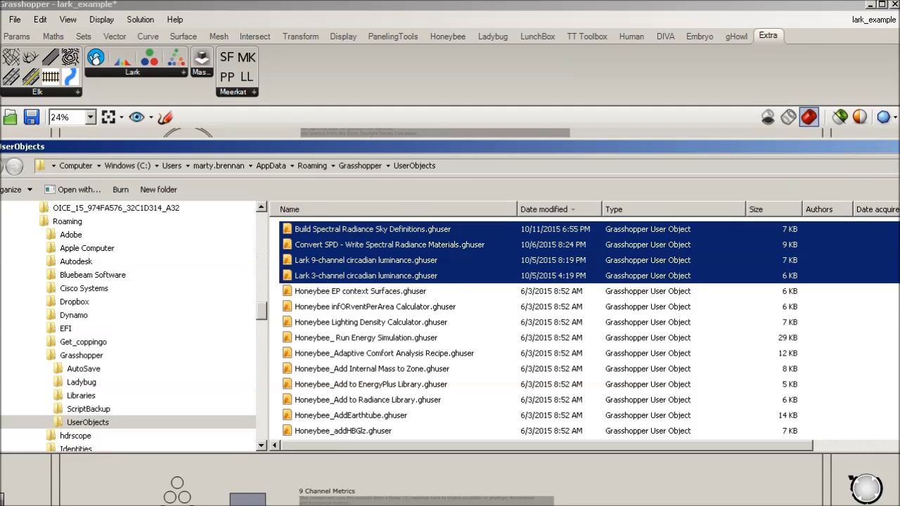
pyautogui.click(302, 227)
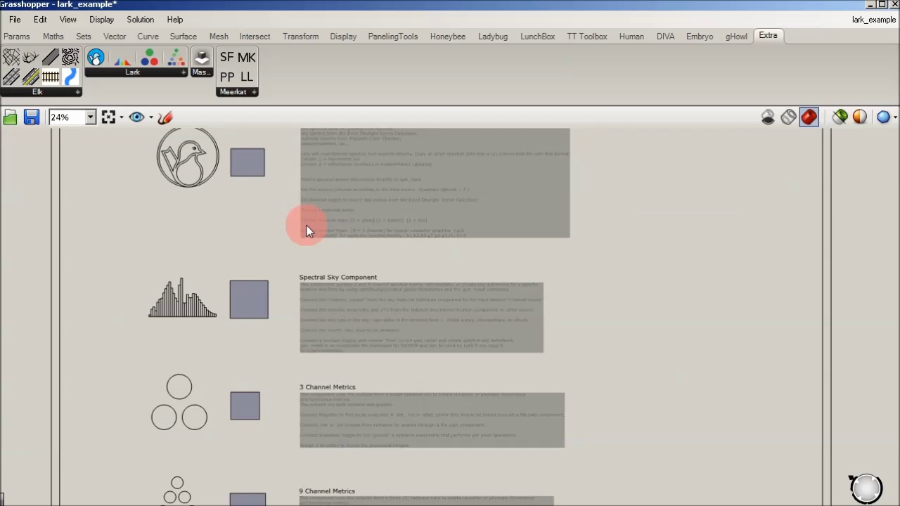
# Step: Point out the Lark components, then zoom the canvas onto Convert SPD and select it
pyautogui.click(769, 36)
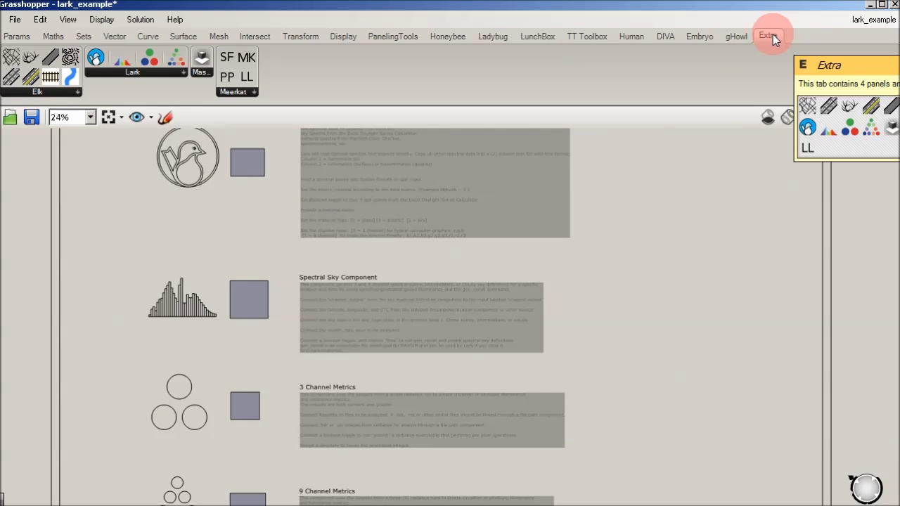
pyautogui.click(208, 40)
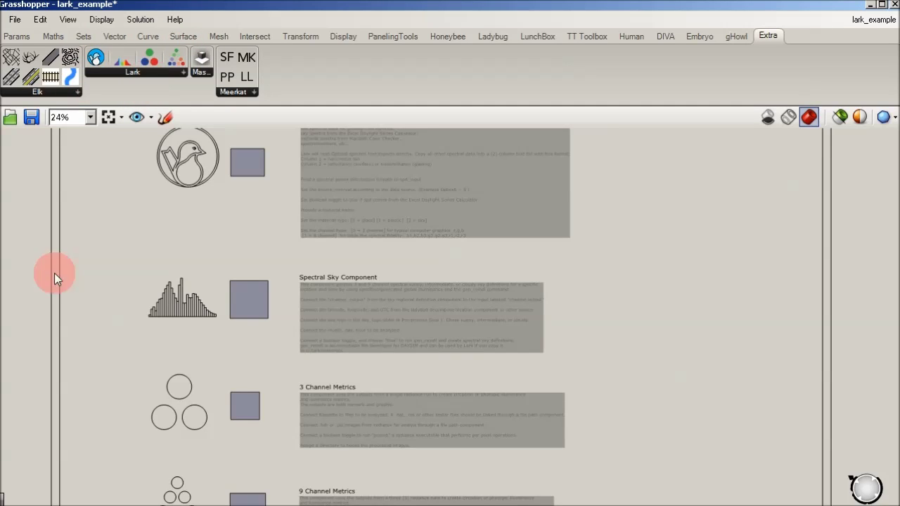
pyautogui.moveTo(54, 217); pyautogui.dragTo(129, 237, button='right')
pyautogui.scroll(-1, 127, 241)
pyautogui.rightClick(127, 242)
pyautogui.click(257, 283)
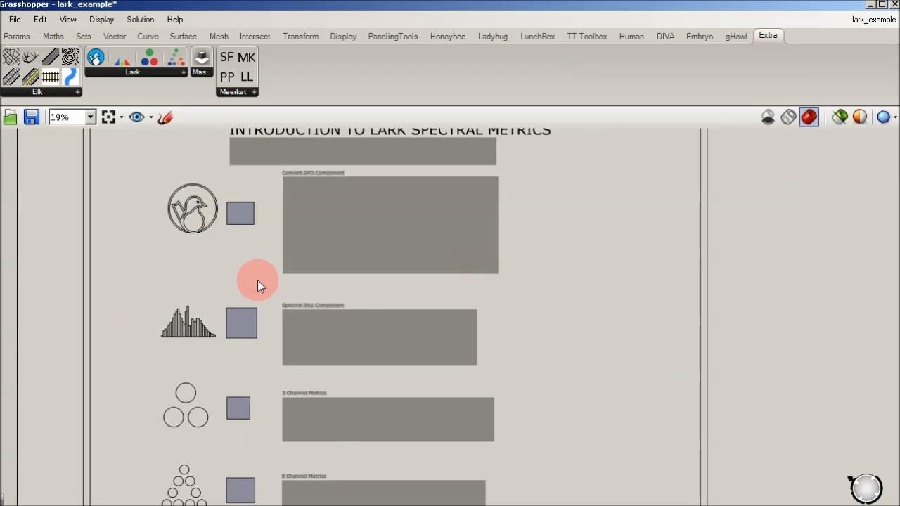
pyautogui.scroll(-2, 351, 291)
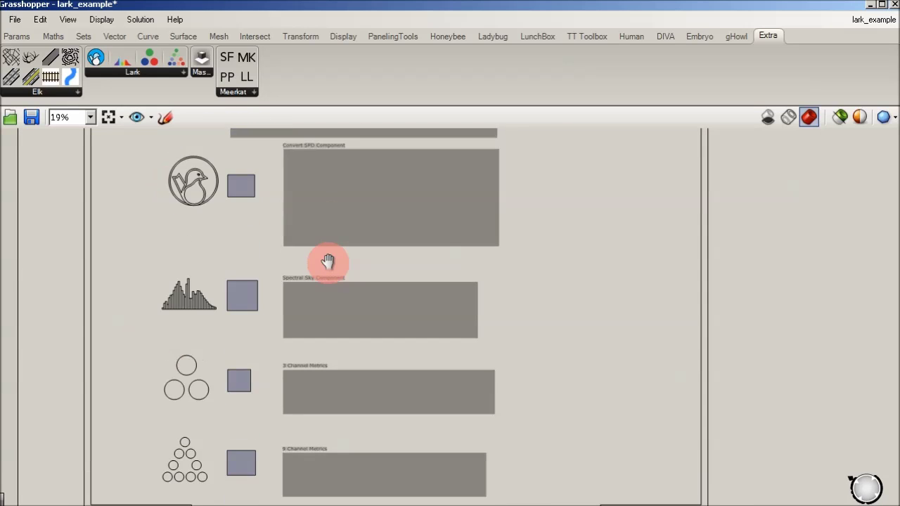
pyautogui.scroll(3, 303, 161)
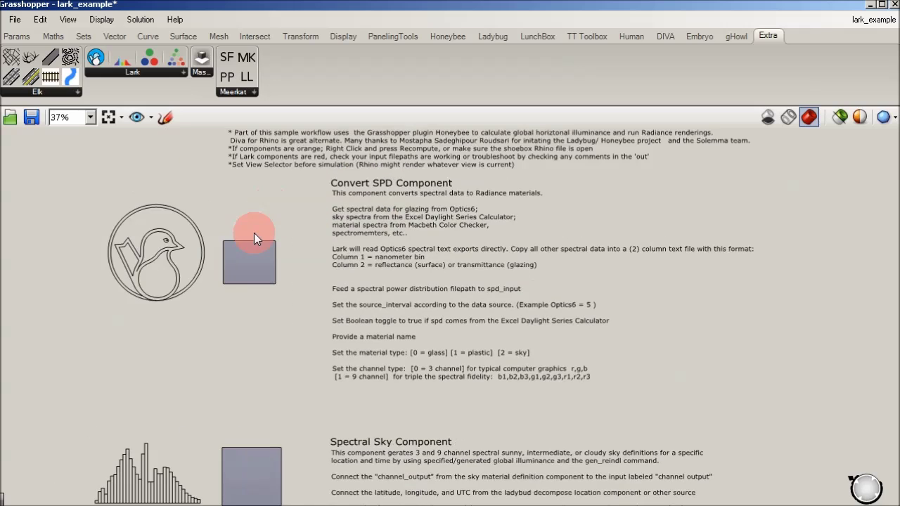
pyautogui.scroll(3, 254, 232)
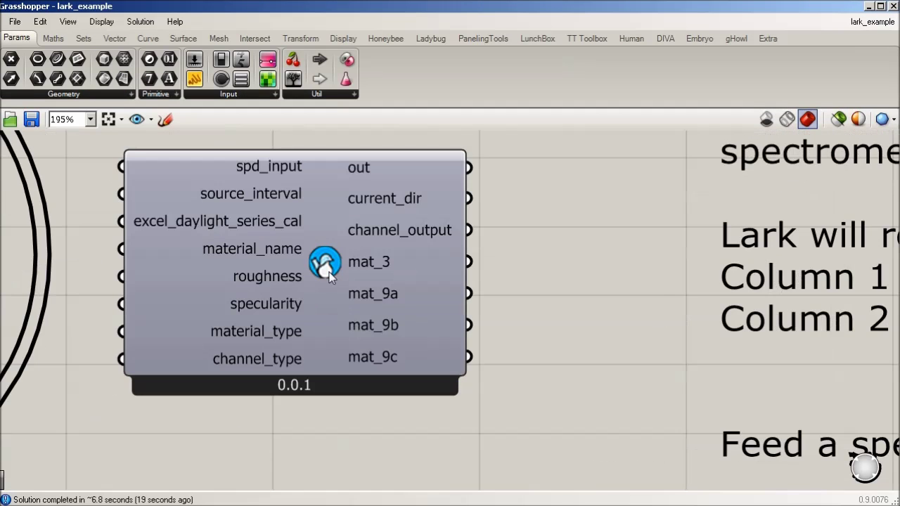
pyautogui.moveTo(329, 272)
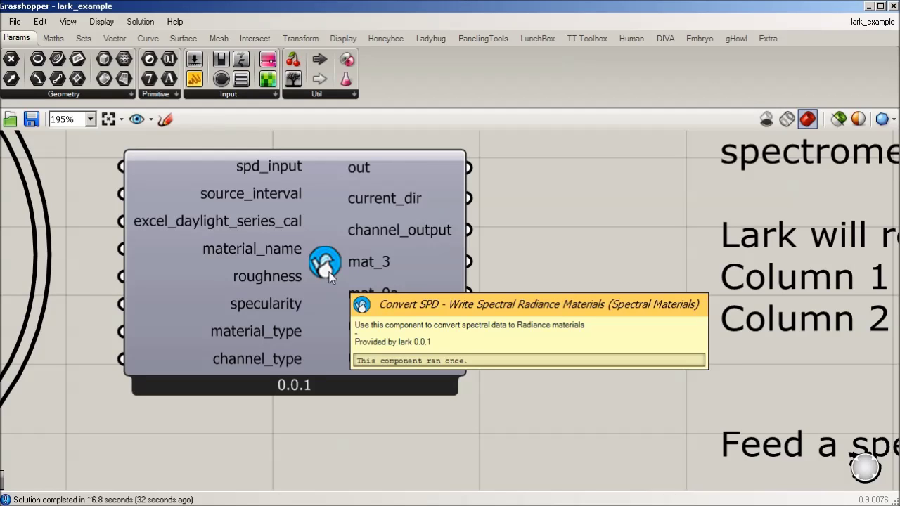
pyautogui.click(327, 271)
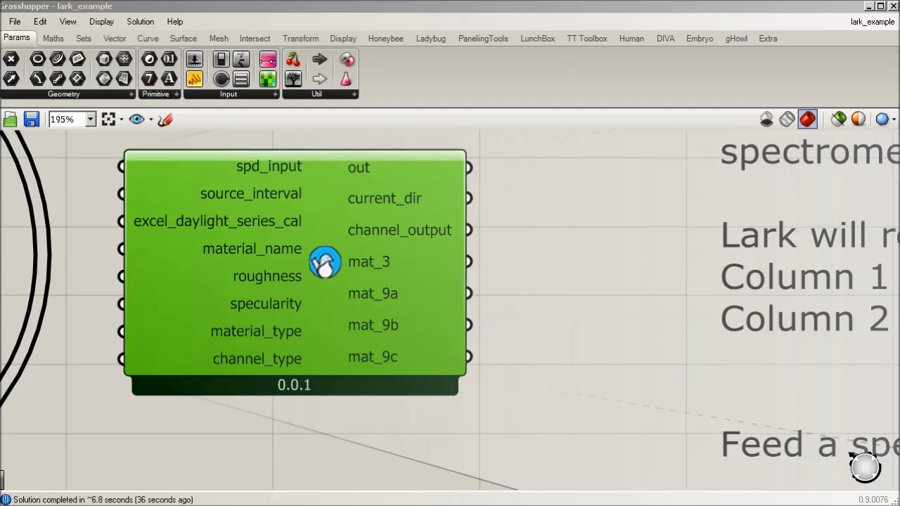
# Step: Open Convert SPD's Python code in the Script Editor and scroll down to the spectral data parsing
pyautogui.doubleClick(325, 267)
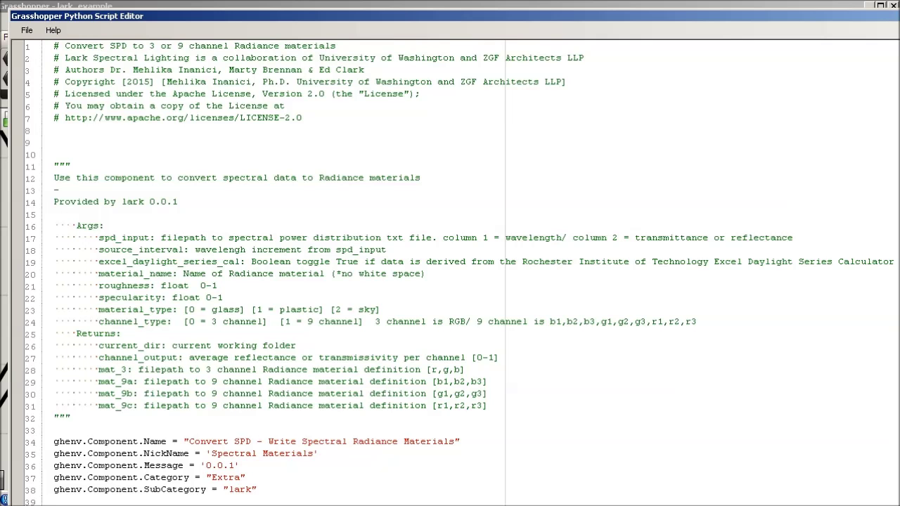
pyautogui.click(415, 202)
pyautogui.scroll(-2, 147, 152)
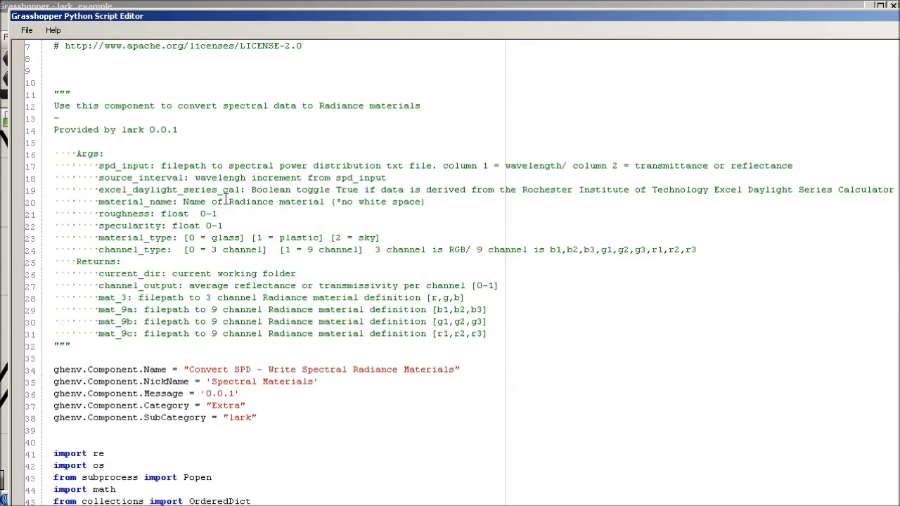
pyautogui.scroll(-1, 225, 196)
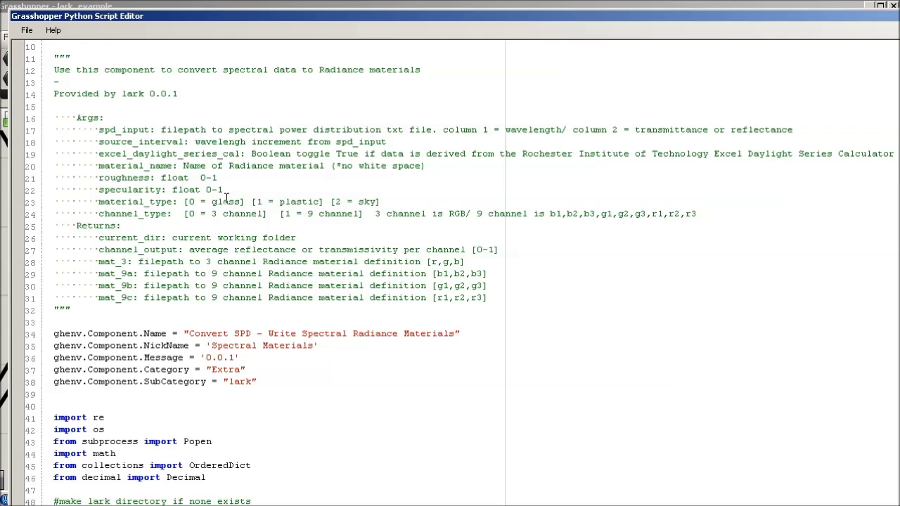
pyautogui.scroll(-3, 226, 196)
pyautogui.scroll(-4, 232, 197)
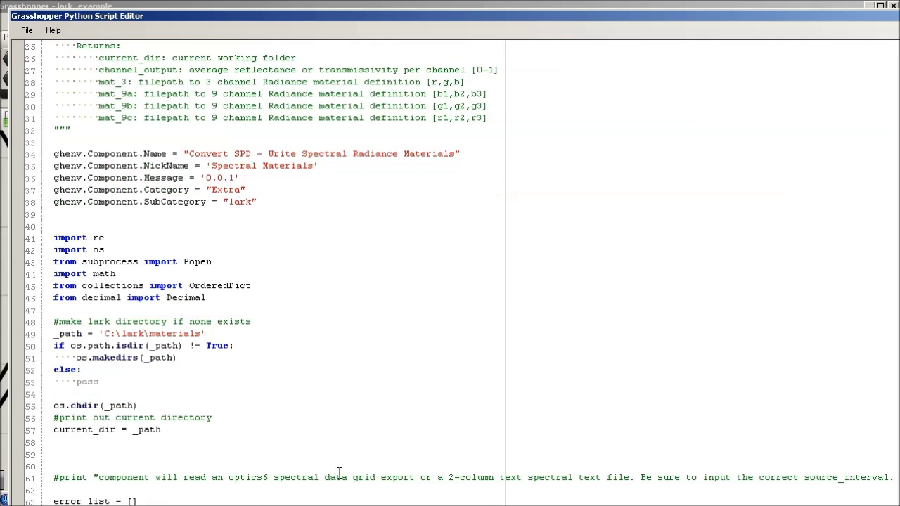
pyautogui.scroll(-3, 262, 144)
pyautogui.scroll(-1, 265, 158)
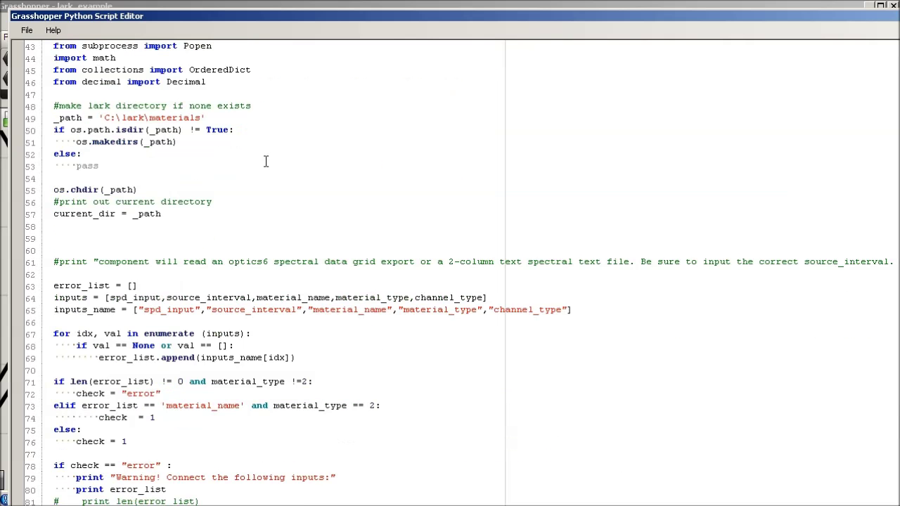
pyautogui.scroll(-2, 272, 159)
pyautogui.scroll(-15, 191, 291)
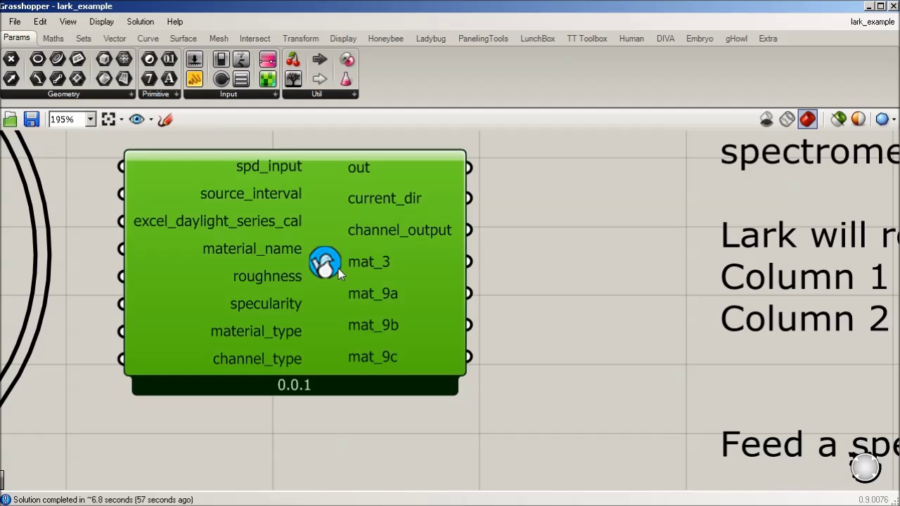
pyautogui.rightClick(329, 265)
pyautogui.click(386, 409)
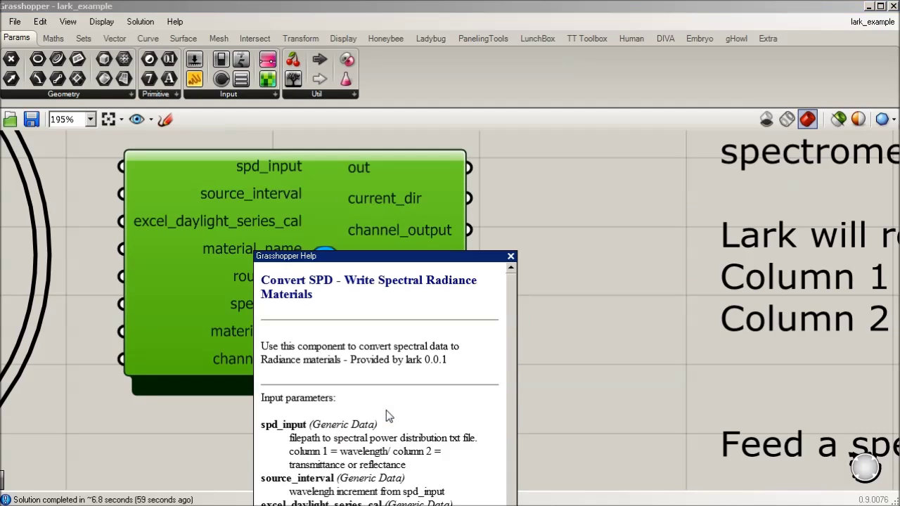
pyautogui.moveTo(400, 259); pyautogui.dragTo(381, 153)
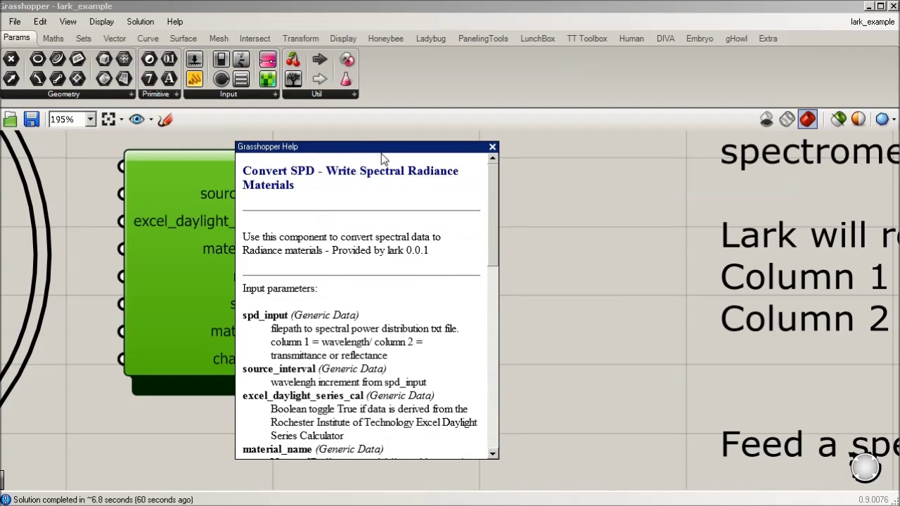
pyautogui.moveTo(492, 204); pyautogui.dragTo(490, 341)
pyautogui.click(492, 146)
pyautogui.click(553, 209)
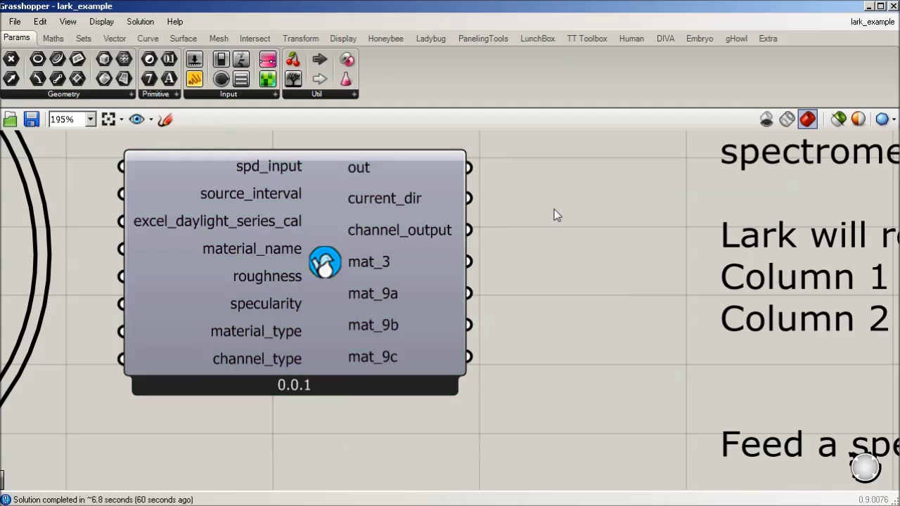
pyautogui.scroll(-4, 503, 305)
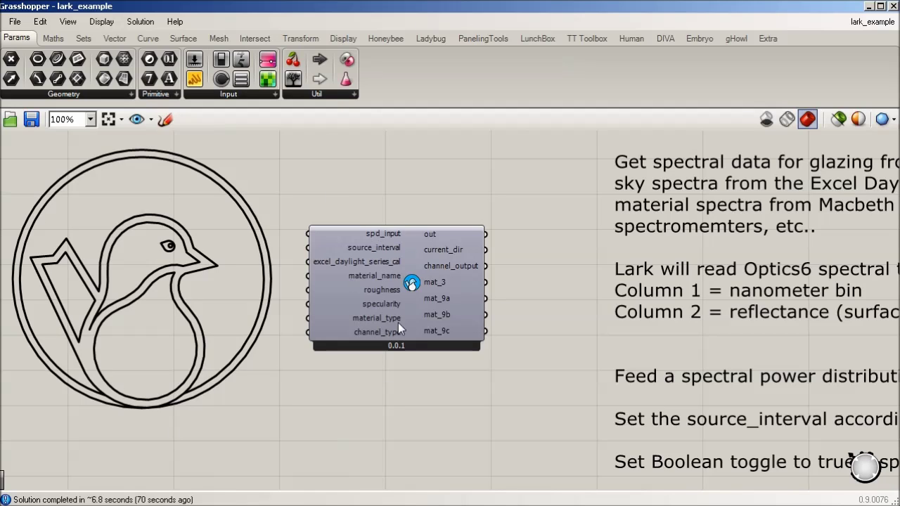
# Step: Pan the canvas to reveal more Convert SPD notes and check the spd_input tooltip
pyautogui.moveTo(398, 323); pyautogui.dragTo(338, 272, button='right')
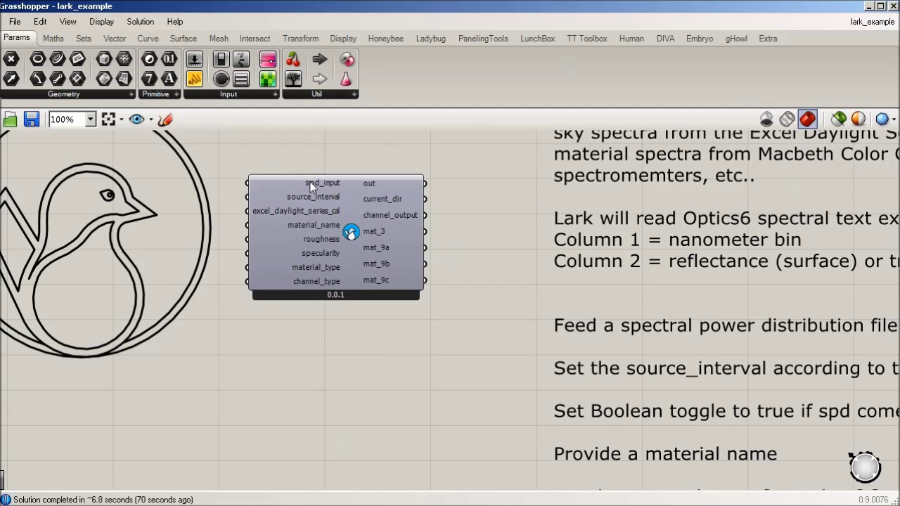
pyautogui.moveTo(311, 185)
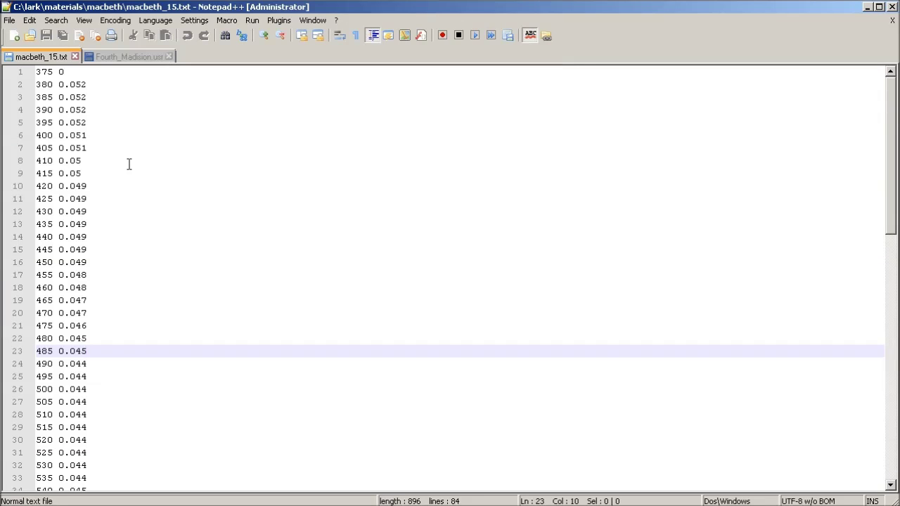
# Step: Select the starting wavelength 380 on line 2 of macbeth_15.txt
pyautogui.click(130, 161)
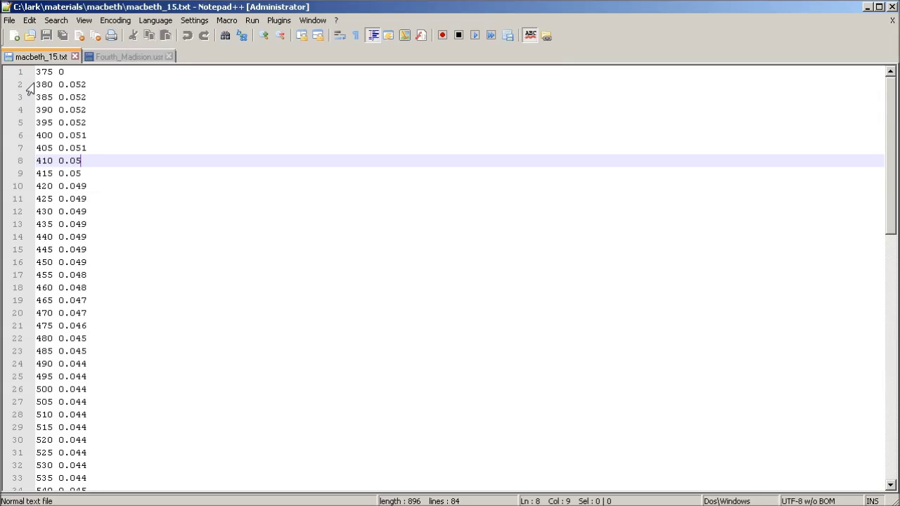
pyautogui.moveTo(37, 84); pyautogui.dragTo(78, 83)
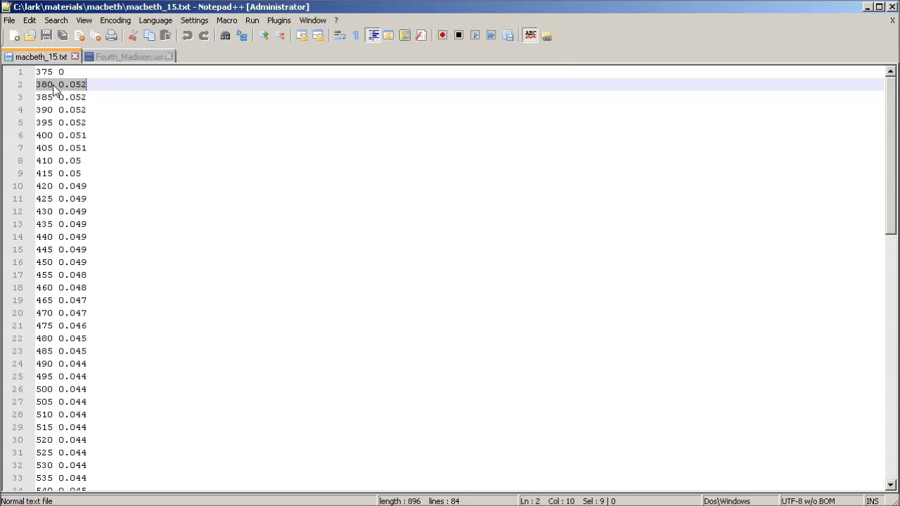
pyautogui.click(53, 84)
pyautogui.hotkey('shift', 'Home')
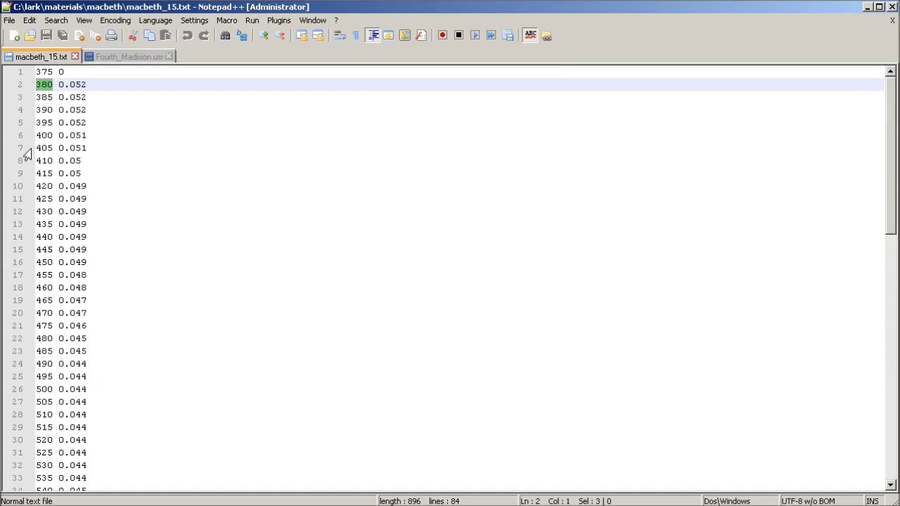
# Step: Select the final wavelength 780 and the first data row, then switch to Fourth_Madision.usr
pyautogui.scroll(-17, 94, 235)
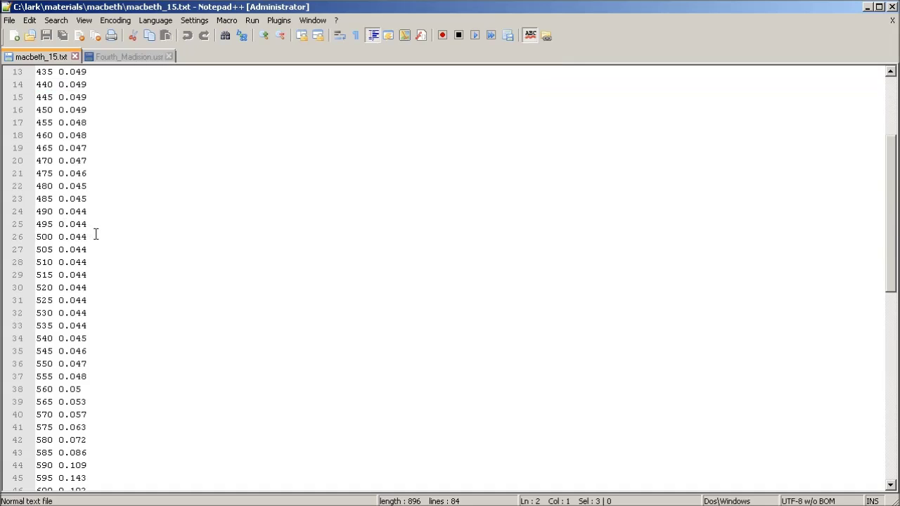
pyautogui.moveTo(52, 453); pyautogui.dragTo(36, 452)
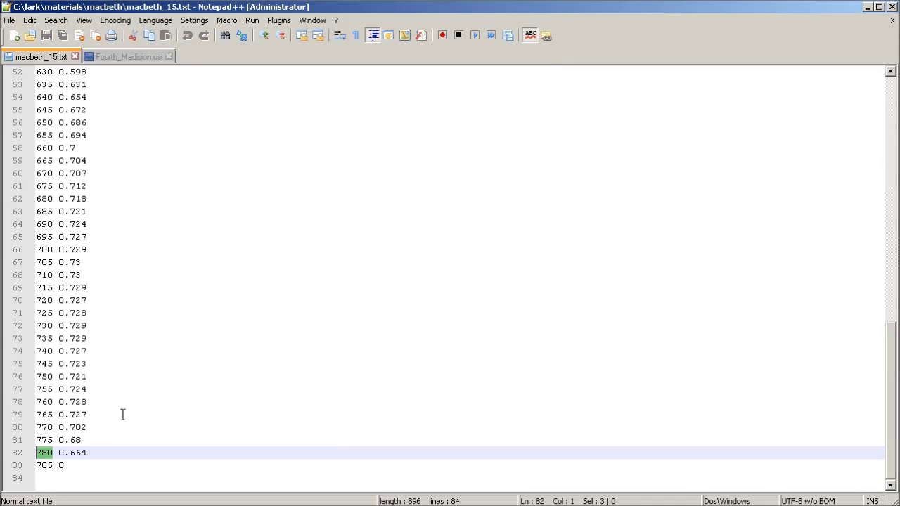
pyautogui.scroll(7, 94, 253)
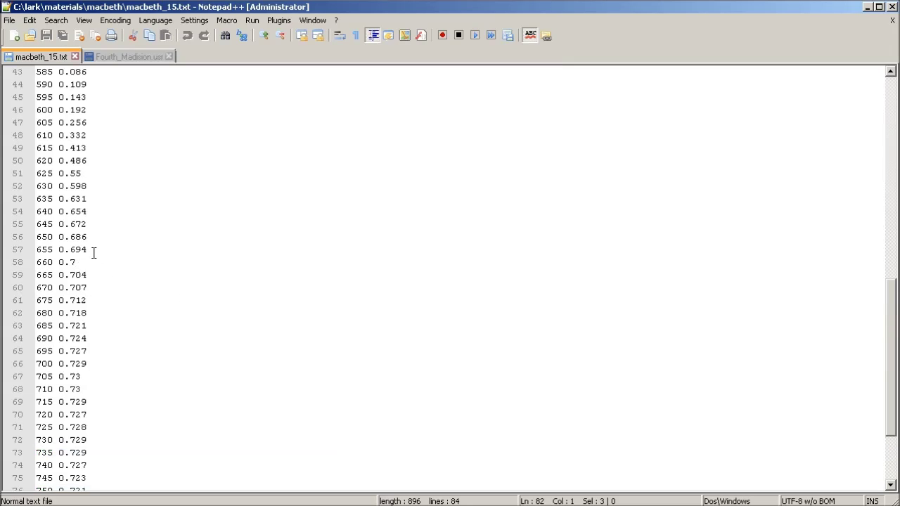
pyautogui.scroll(10, 94, 253)
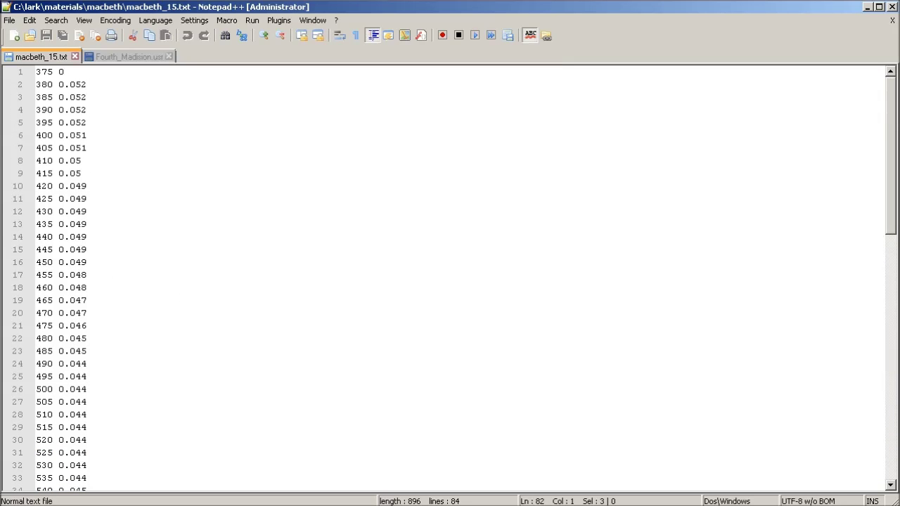
pyautogui.moveTo(37, 84); pyautogui.dragTo(58, 84)
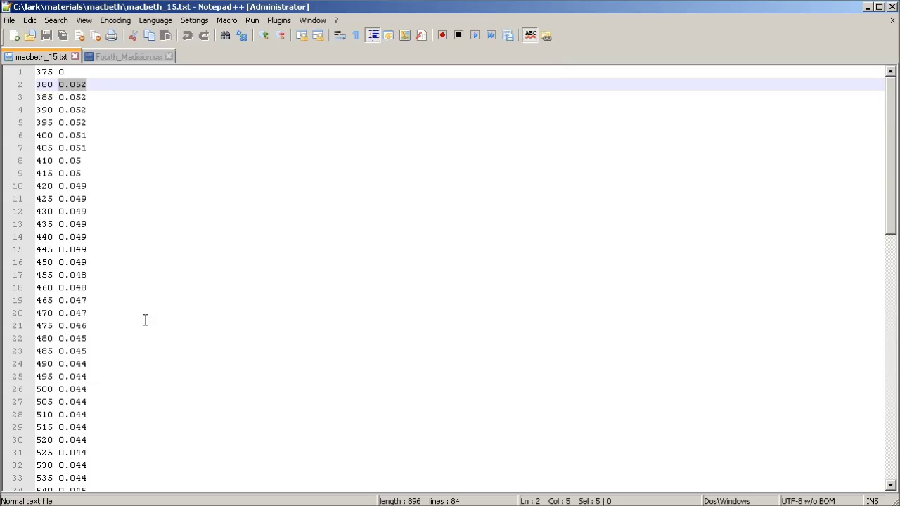
pyautogui.click(130, 57)
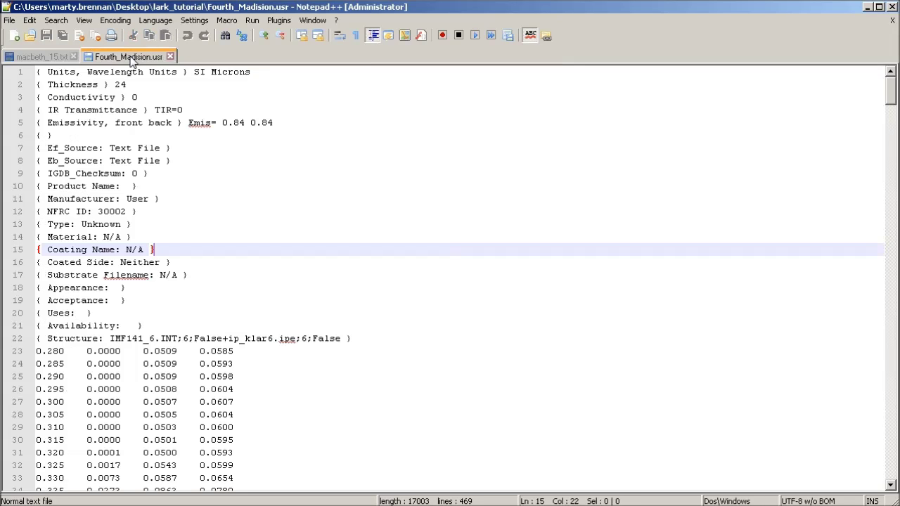
# Step: Review the Fourth_Madision.usr header and select the first data rows, starting at wavelength 0.280
pyautogui.click(250, 100)
pyautogui.scroll(-6, 239, 113)
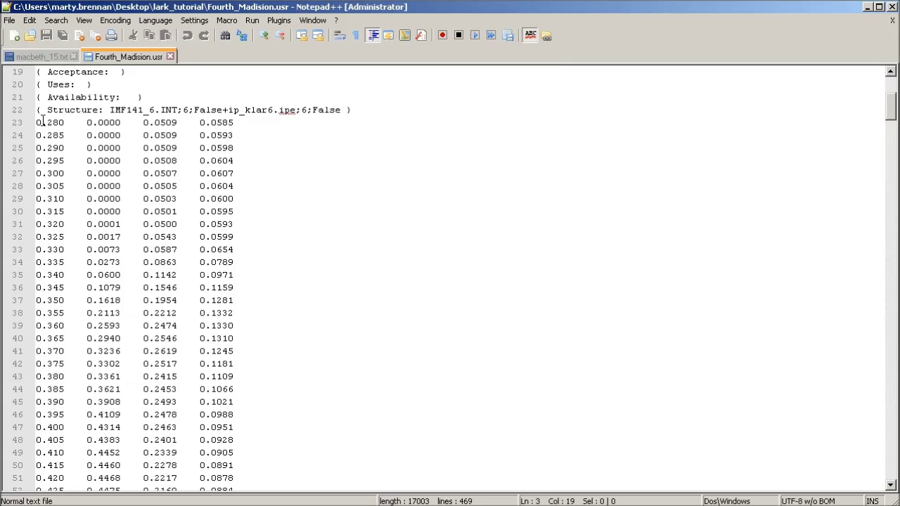
pyautogui.moveTo(42, 122); pyautogui.dragTo(67, 262)
pyautogui.scroll(-1, 126, 172)
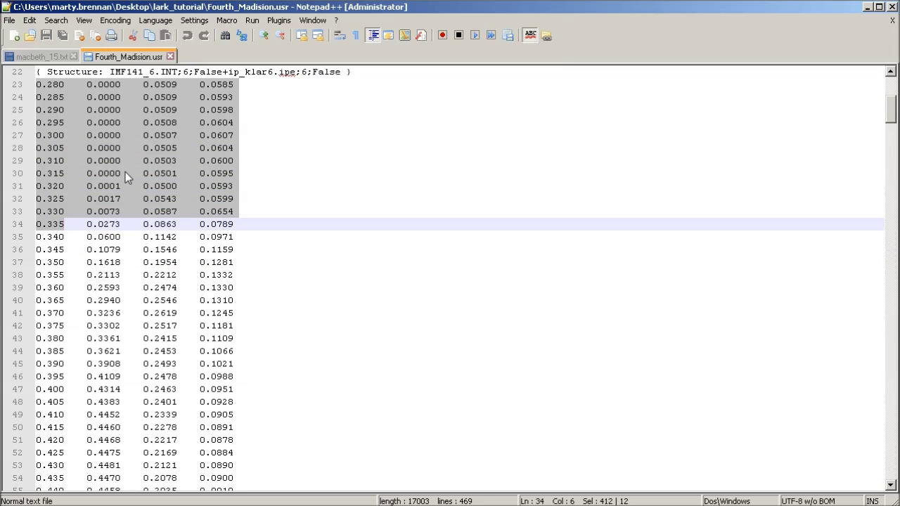
pyautogui.scroll(4, 125, 172)
pyautogui.moveTo(59, 85); pyautogui.dragTo(105, 224)
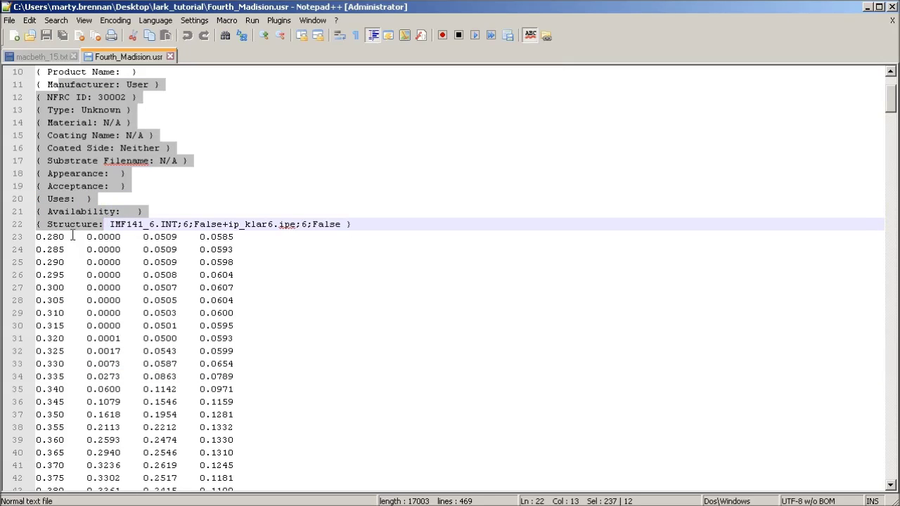
pyautogui.moveTo(41, 236); pyautogui.dragTo(77, 237)
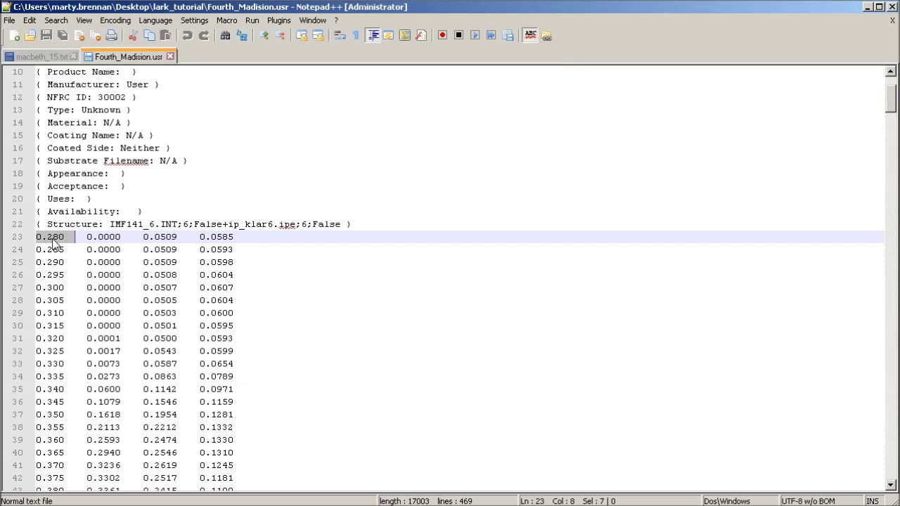
# Step: Scroll further through the spectral data, then return to the Grasshopper window
pyautogui.scroll(-4, 98, 242)
pyautogui.moveTo(91, 262); pyautogui.dragTo(90, 338)
pyautogui.scroll(-7, 90, 338)
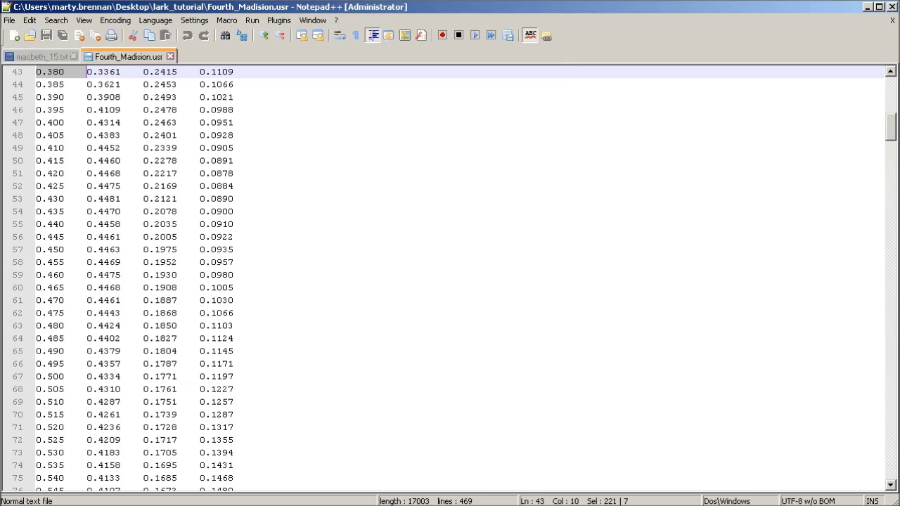
pyautogui.hotkey('alt', 'Tab')
# Step: Zoom and pan the canvas in onto the Convert SPD component
pyautogui.scroll(-1, 275, 348)
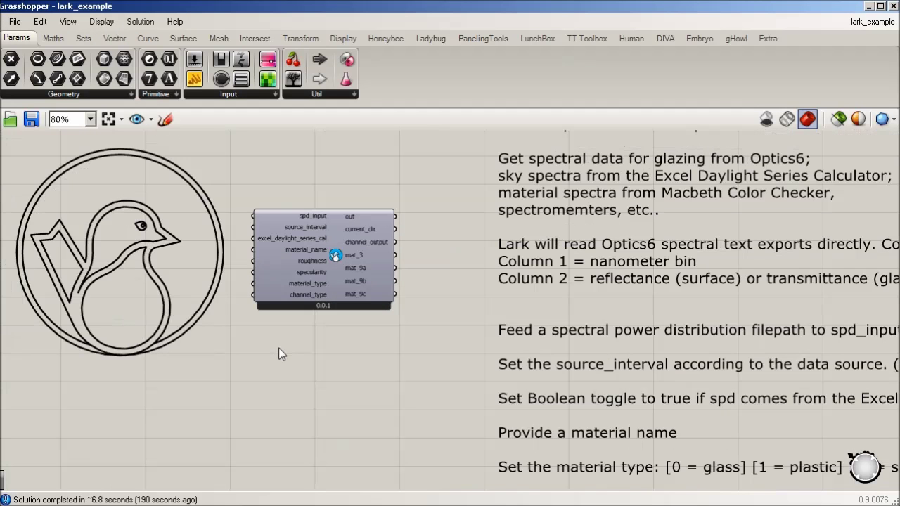
pyautogui.moveTo(349, 378); pyautogui.dragTo(334, 396, button='right')
pyautogui.rightClick(329, 381)
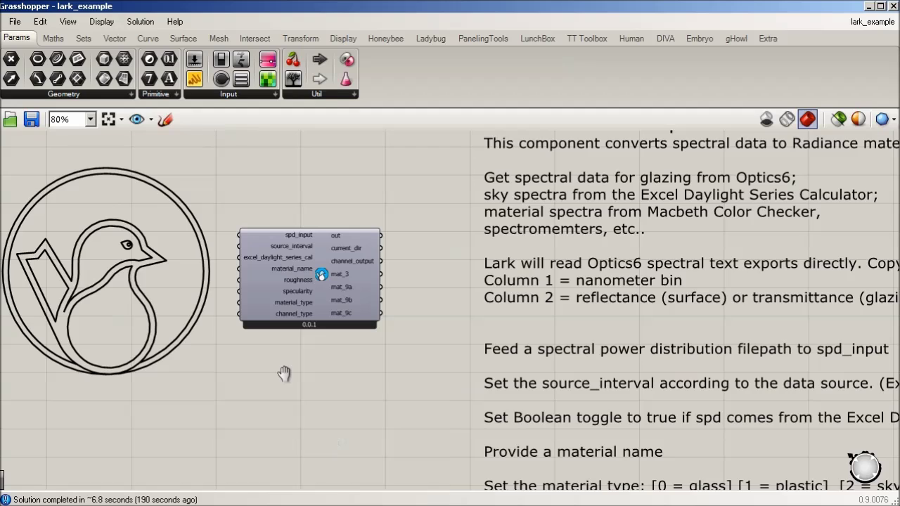
pyautogui.scroll(1, 304, 289)
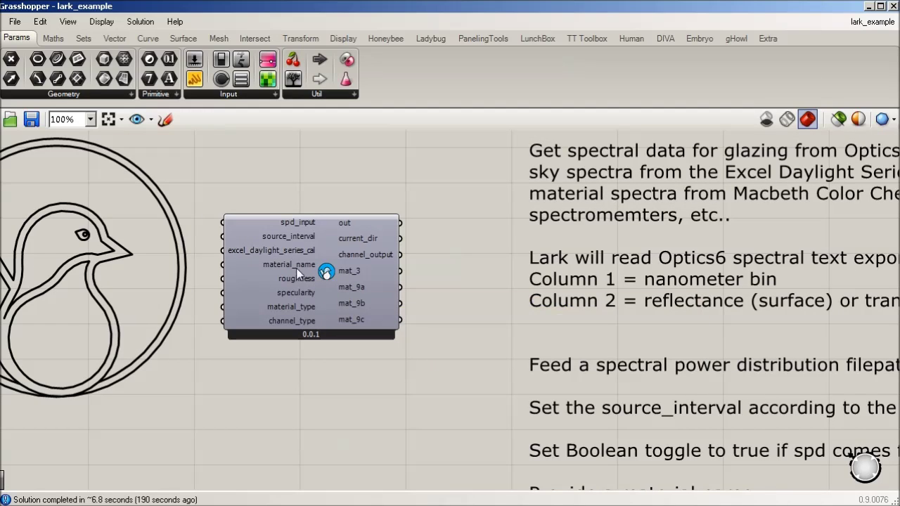
pyautogui.scroll(2, 296, 267)
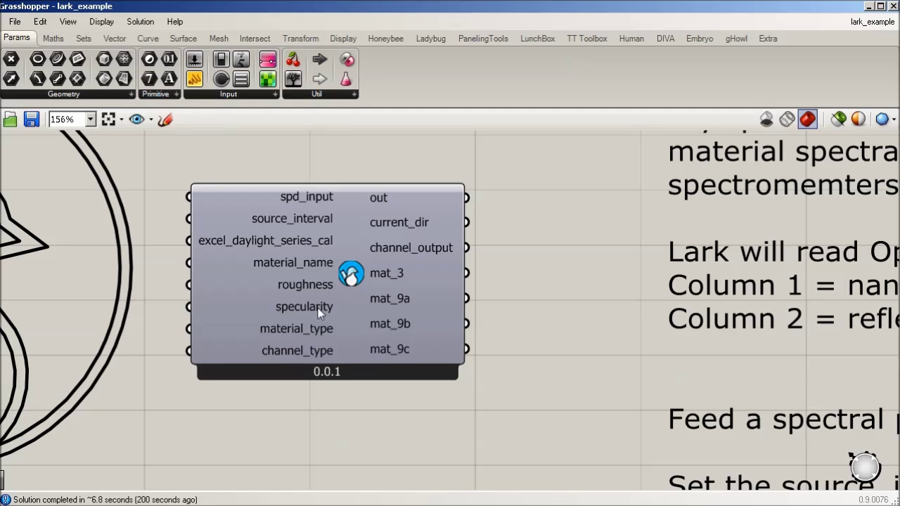
# Step: Read the material_type (0 glass, 1 plastic, 2 sky) and channel_type (0 3-channel, 1 9-channel) tooltips, then open View
pyautogui.moveTo(279, 331)
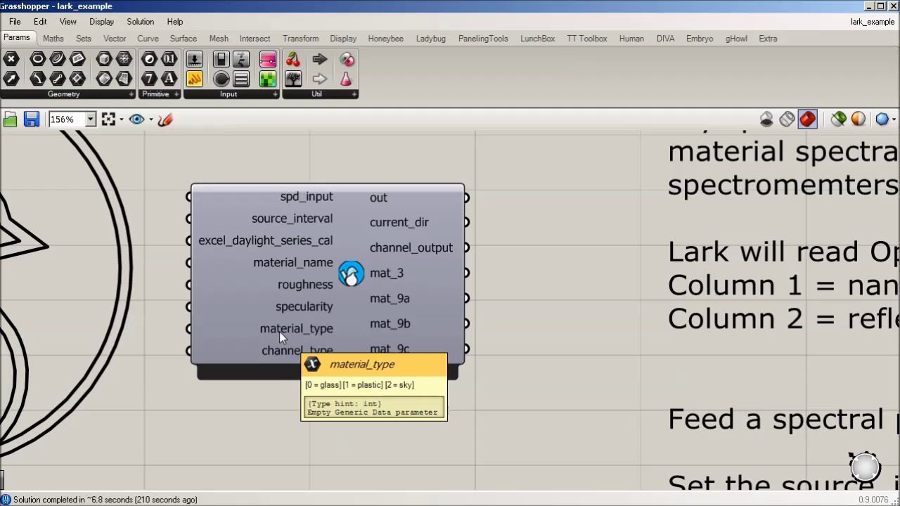
pyautogui.moveTo(314, 357)
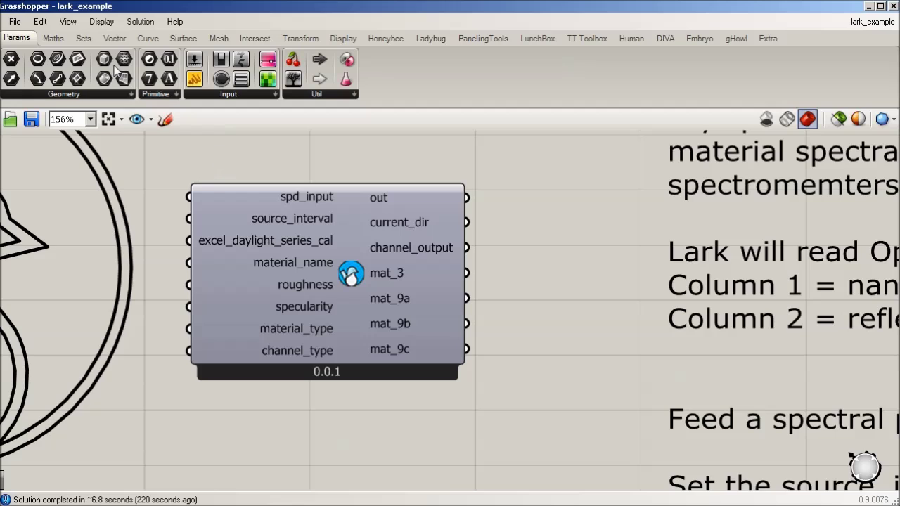
pyautogui.click(68, 22)
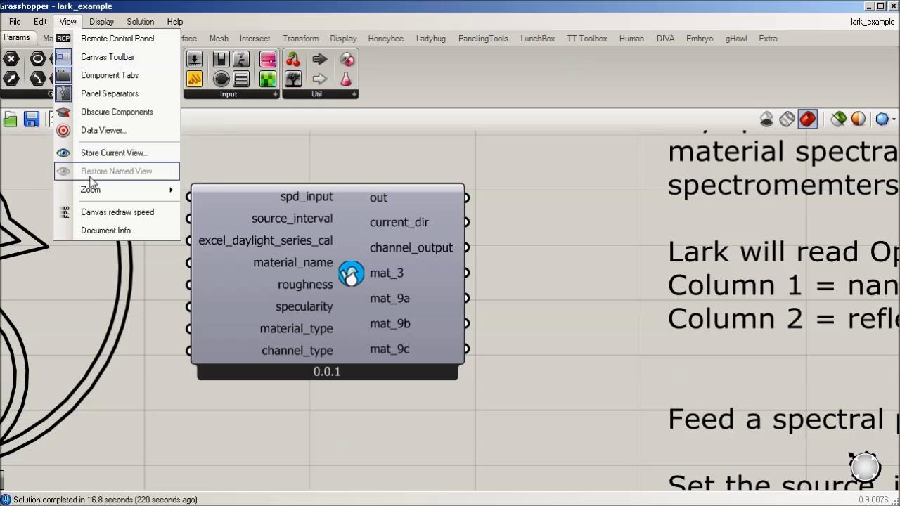
# Step: Use View > Zoom > Zoom Extents to fit the whole Lark definition on screen
pyautogui.moveTo(91, 189)
pyautogui.click(239, 210)
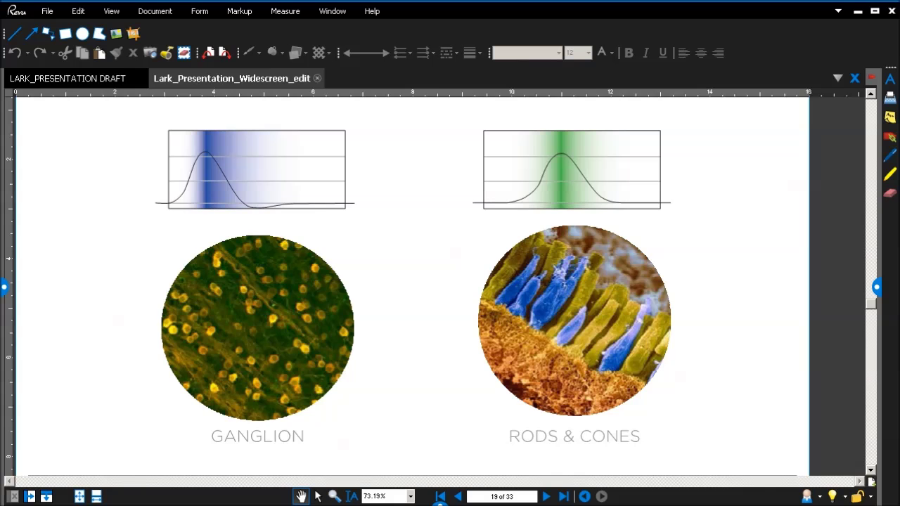
pyautogui.scroll(-1, 220, 262)
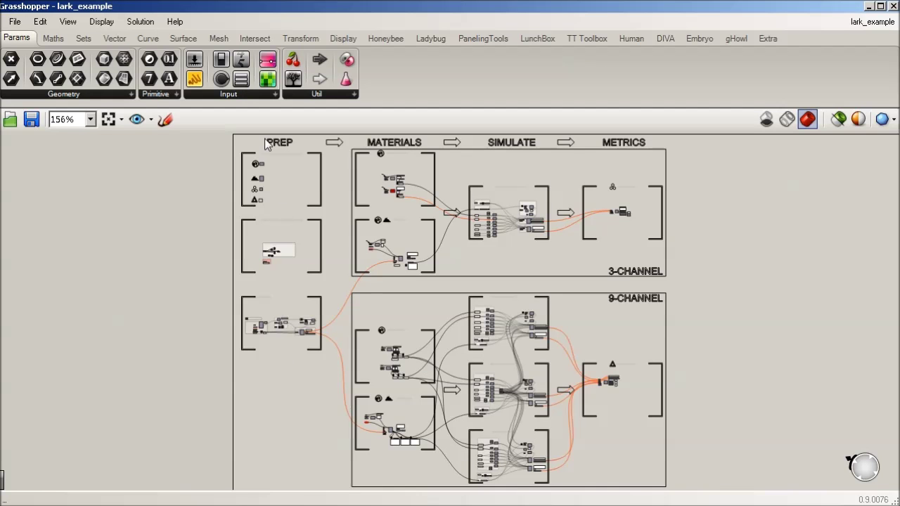
# Step: Zoom onto the Lark material component and read the channel_type and source_interval tooltips
pyautogui.scroll(-10, 266, 144)
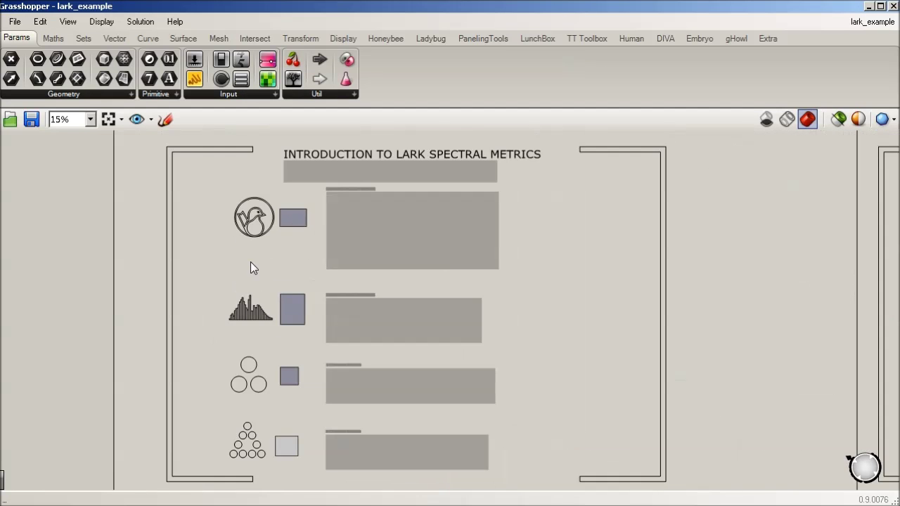
pyautogui.scroll(8, 281, 246)
pyautogui.scroll(5, 270, 242)
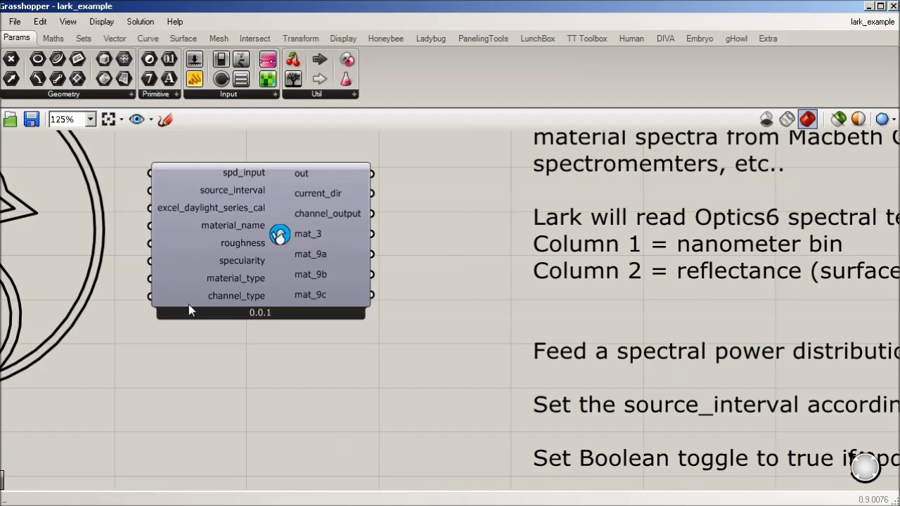
pyautogui.moveTo(240, 293)
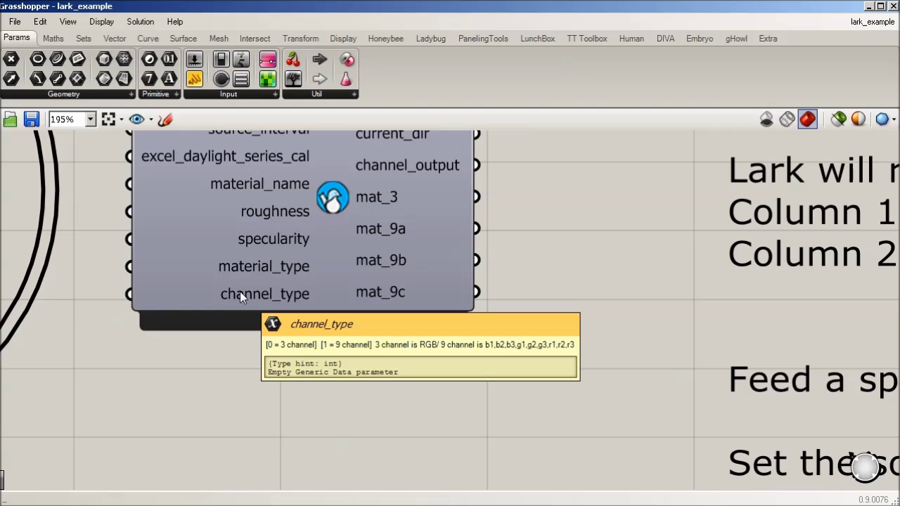
pyautogui.scroll(-3, 282, 345)
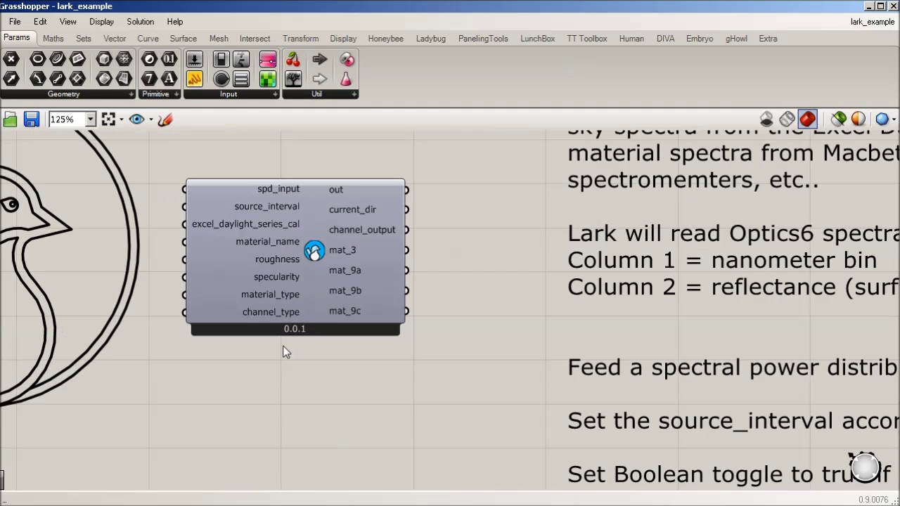
pyautogui.scroll(1, 244, 269)
pyautogui.moveTo(295, 192)
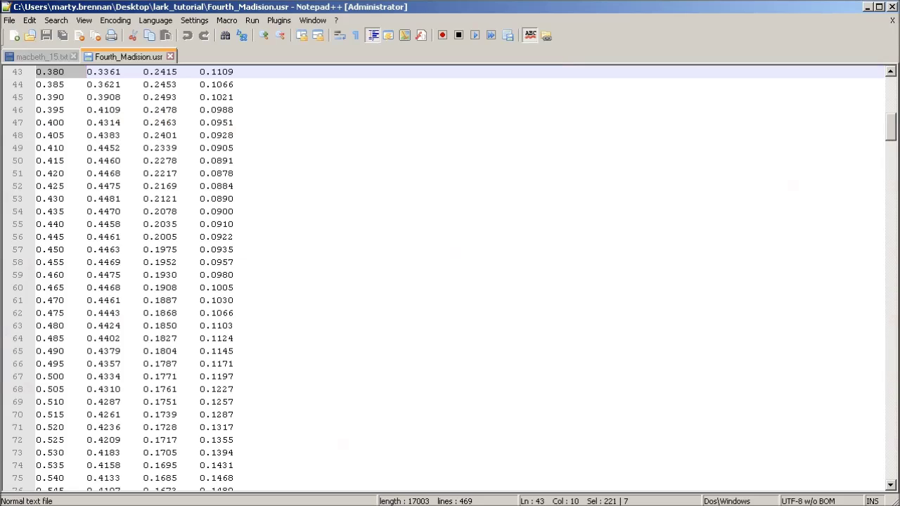
# Step: In Fourth_Madision.usr, pick out the 0.290 and 0.295 wavelengths to confirm 5-step spacing
pyautogui.click(121, 238)
pyautogui.scroll(5, 122, 238)
pyautogui.scroll(8, 70, 174)
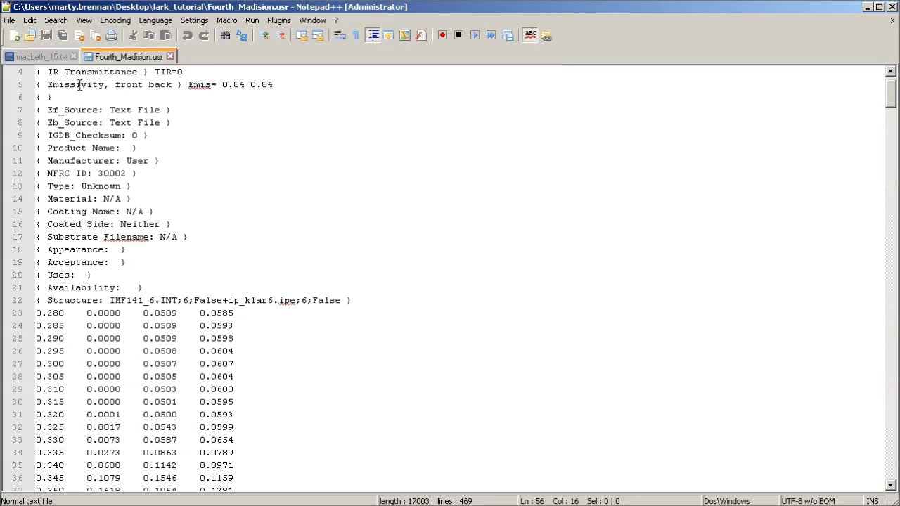
pyautogui.scroll(-2, 69, 253)
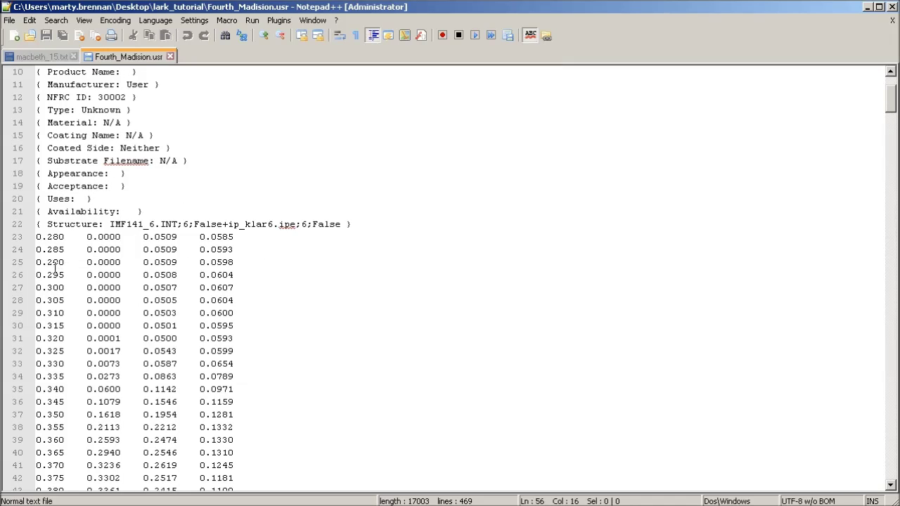
pyautogui.moveTo(58, 262); pyautogui.dragTo(59, 277)
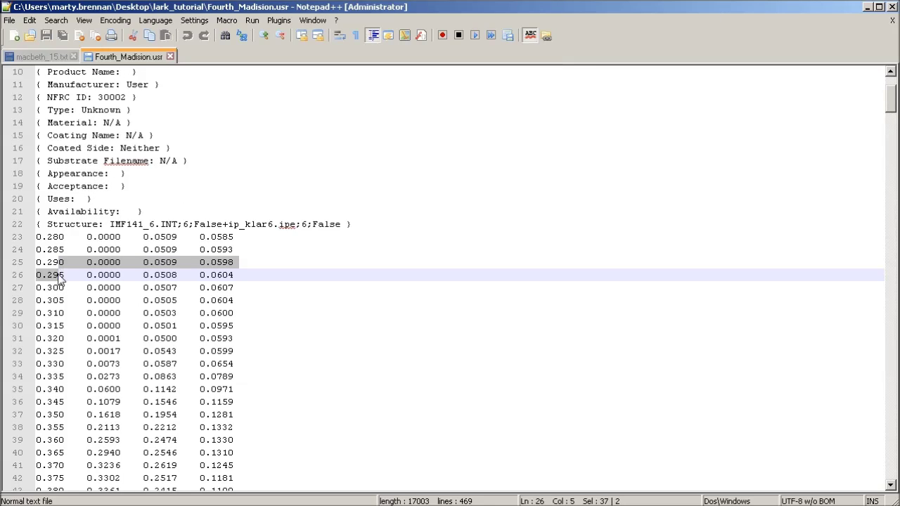
pyautogui.doubleClick(56, 263)
pyautogui.doubleClick(62, 275)
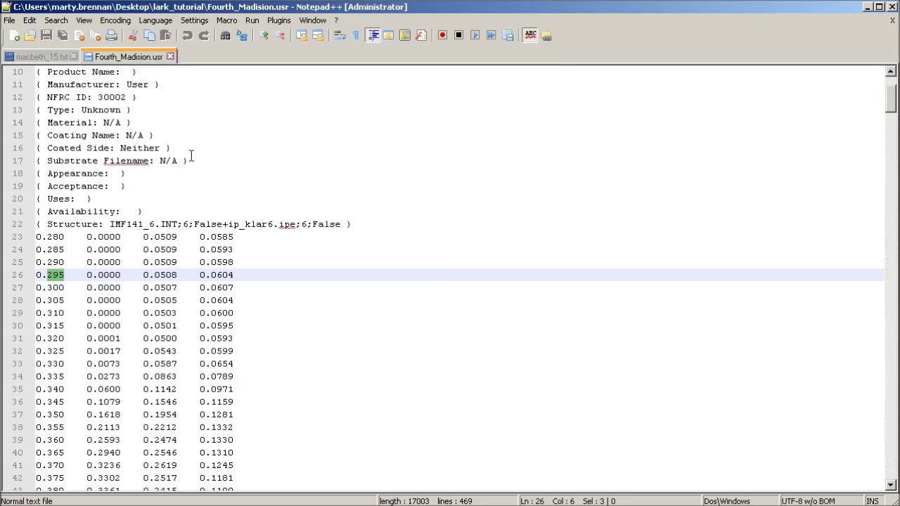
# Step: In macbeth_15.txt, select the 430–440 rows and the 440 value, then return to Grasshopper
pyautogui.click(39, 57)
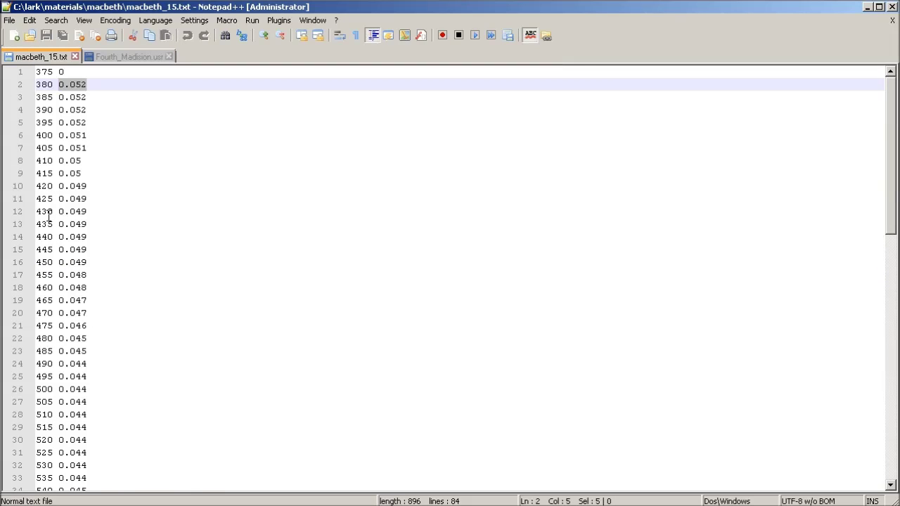
pyautogui.moveTo(48, 215); pyautogui.dragTo(47, 237)
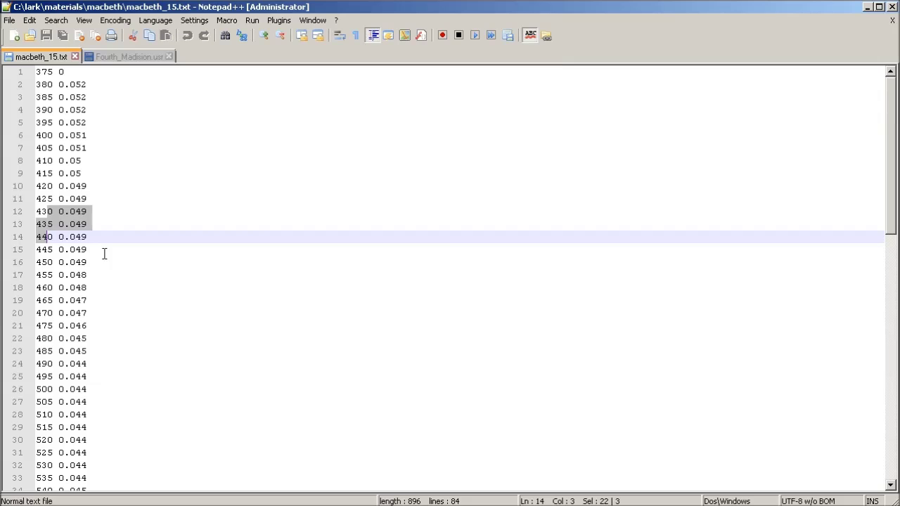
pyautogui.click(53, 226)
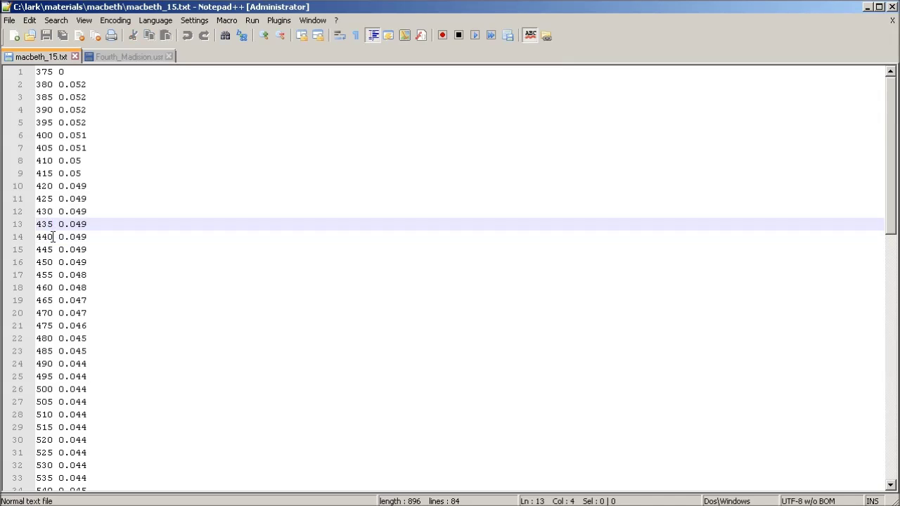
pyautogui.moveTo(52, 237); pyautogui.dragTo(33, 237)
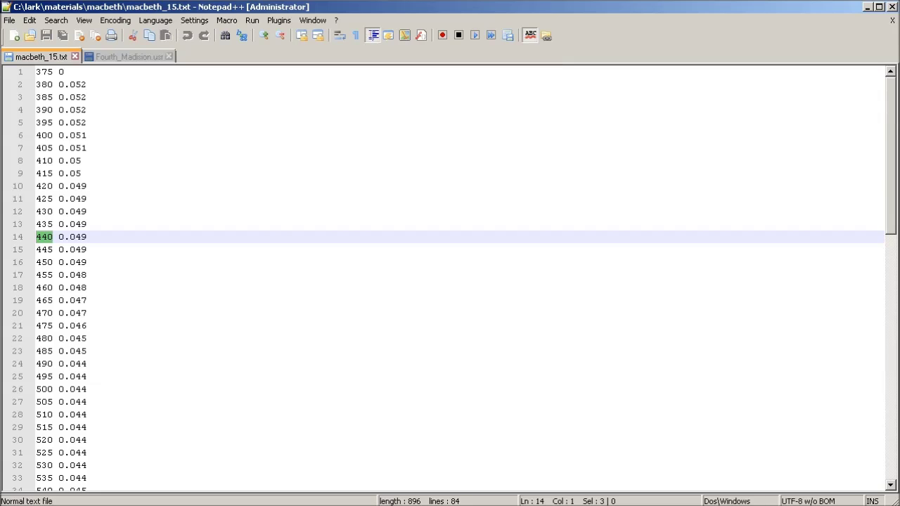
pyautogui.hotkey('alt', 'Tab')
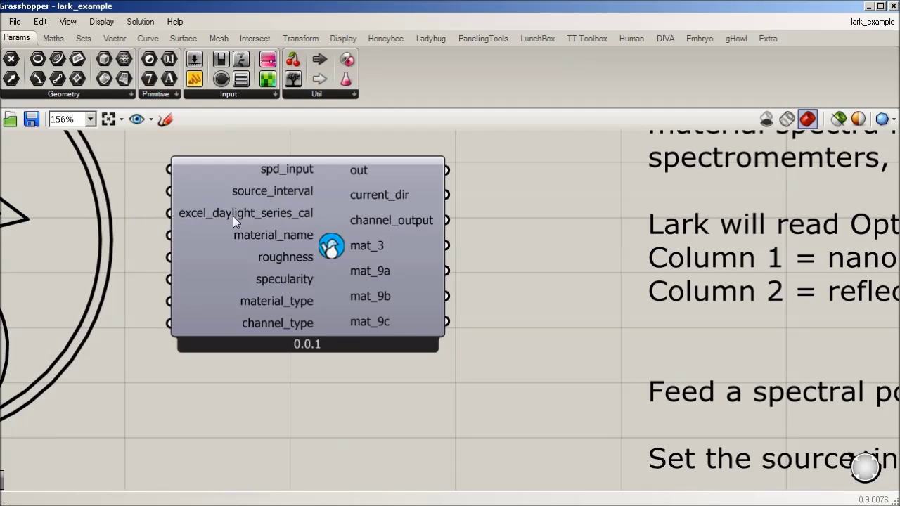
# Step: Zoom out and pan from the material component toward the Spectral Sky component
pyautogui.moveTo(260, 216)
pyautogui.rightClick(392, 405)
pyautogui.scroll(-2, 391, 406)
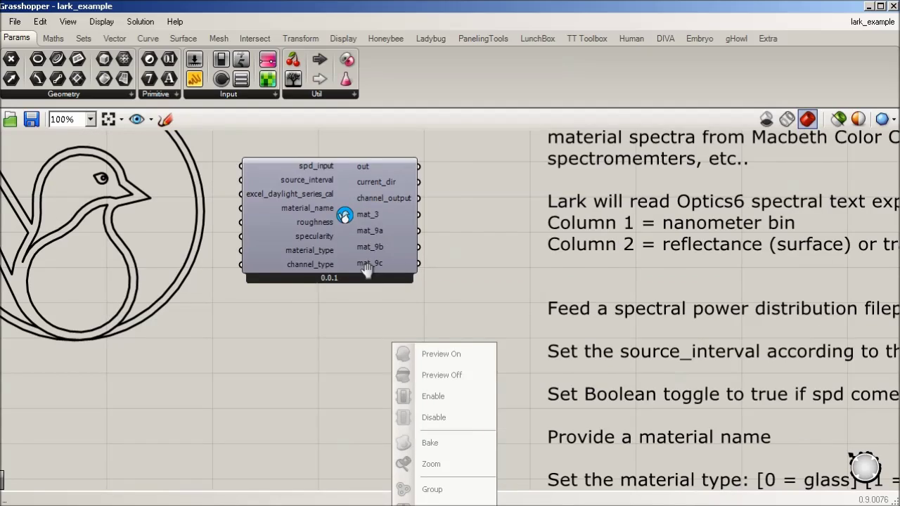
pyautogui.scroll(-3, 345, 316)
pyautogui.moveTo(345, 315); pyautogui.dragTo(314, 241, button='right')
pyautogui.scroll(-1, 348, 361)
# Step: Pan around the Spectral Sky component and back over to the Lark material component
pyautogui.scroll(3, 271, 434)
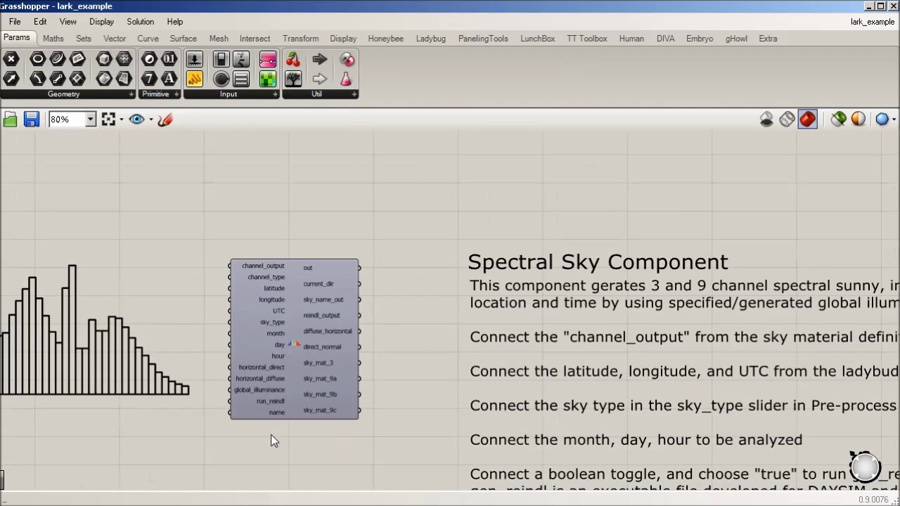
pyautogui.moveTo(271, 435); pyautogui.dragTo(382, 384, button='right')
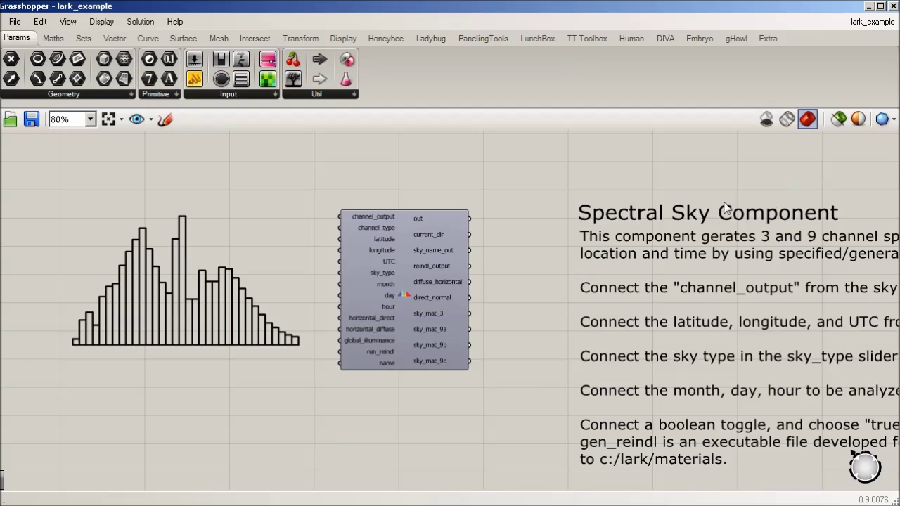
pyautogui.moveTo(761, 274); pyautogui.dragTo(697, 272, button='right')
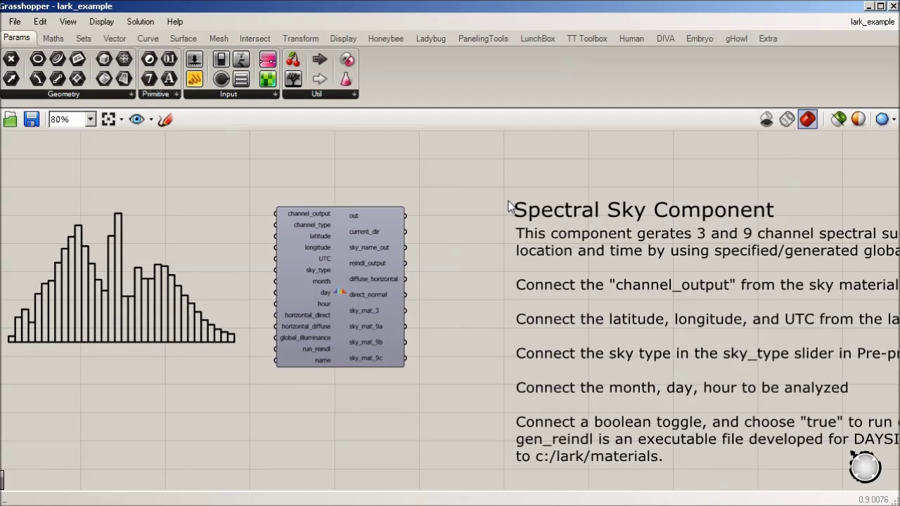
pyautogui.moveTo(235, 176); pyautogui.dragTo(247, 482, button='right')
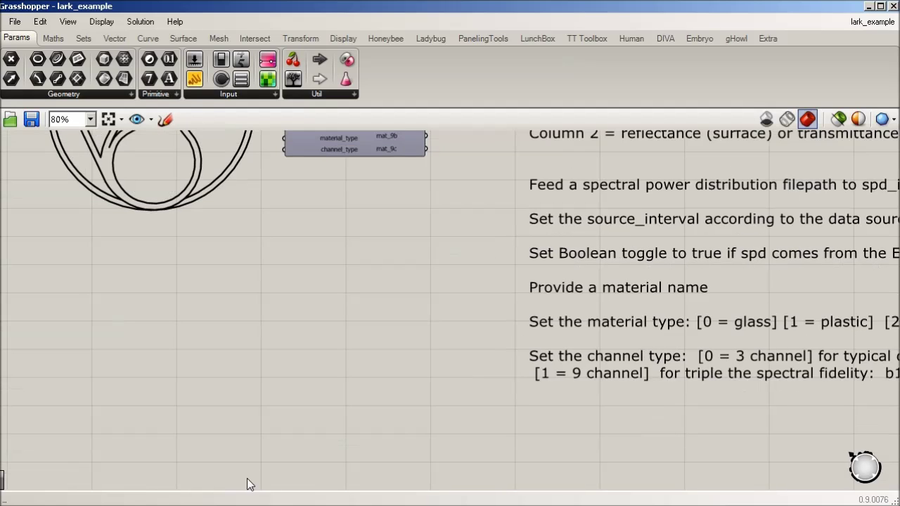
pyautogui.moveTo(235, 284); pyautogui.dragTo(221, 391, button='right')
pyautogui.scroll(3, 336, 260)
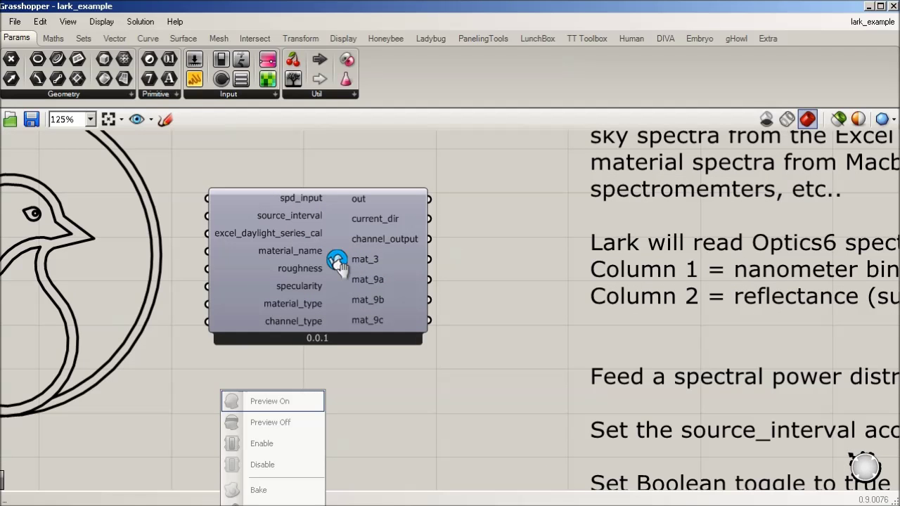
pyautogui.click(526, 243)
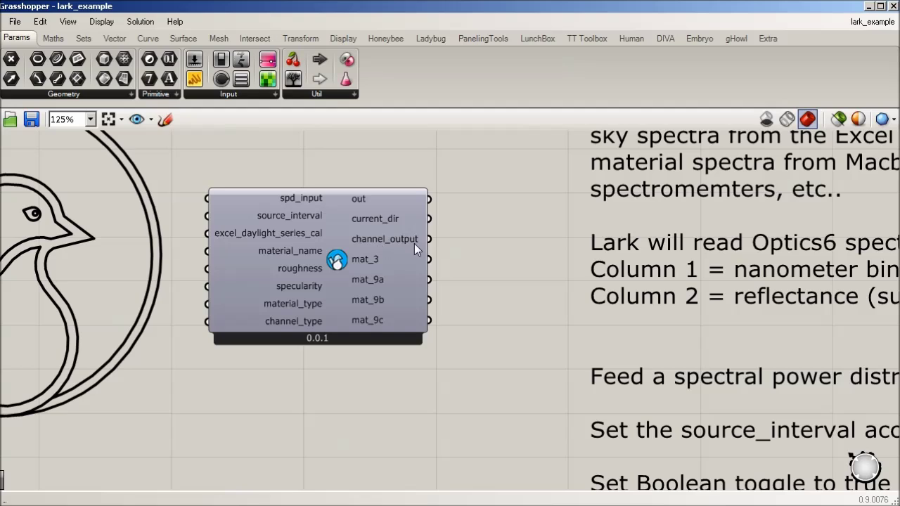
# Step: Pan up and zoom out until the Spectral Sky component and its notes are visible
pyautogui.scroll(1, 407, 239)
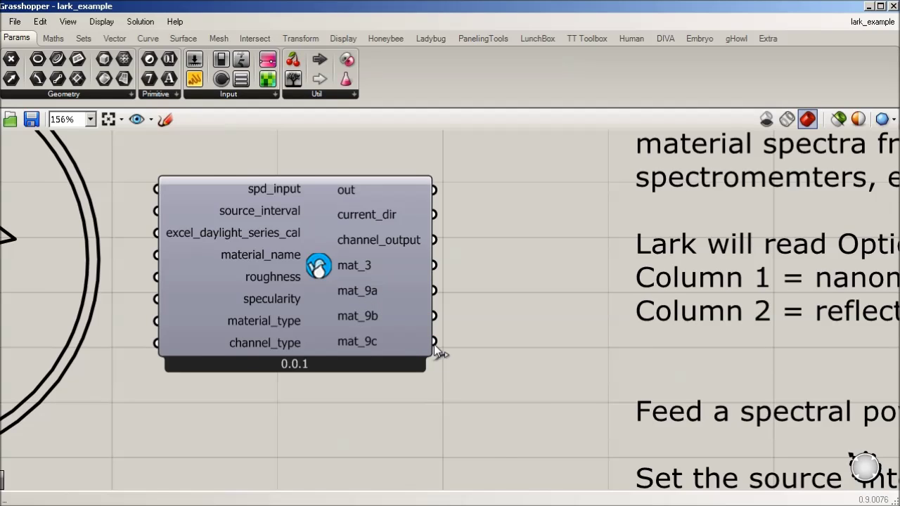
pyautogui.moveTo(434, 344); pyautogui.dragTo(383, 303, button='right')
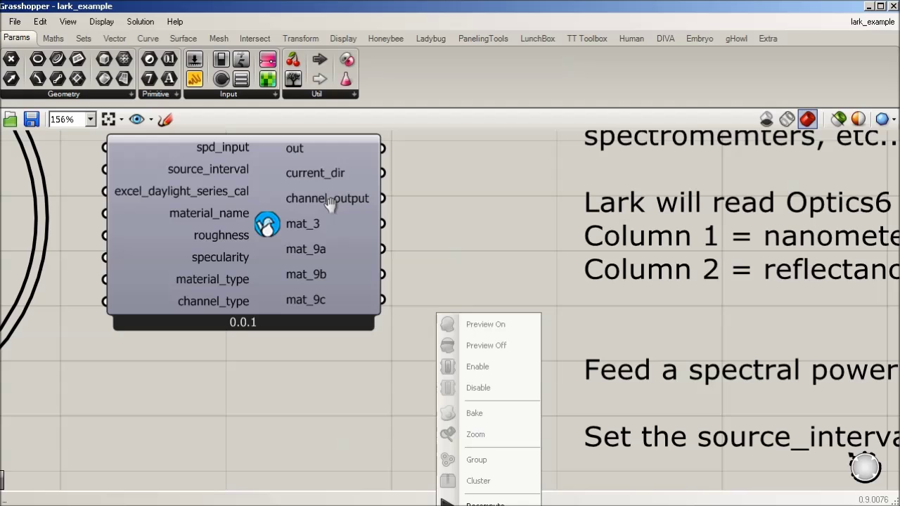
pyautogui.moveTo(362, 401); pyautogui.dragTo(311, 123, button='right')
pyautogui.scroll(-4, 247, 393)
pyautogui.click(235, 320)
pyautogui.moveTo(235, 321); pyautogui.dragTo(293, 110, button='right')
pyautogui.rightClick(296, 337)
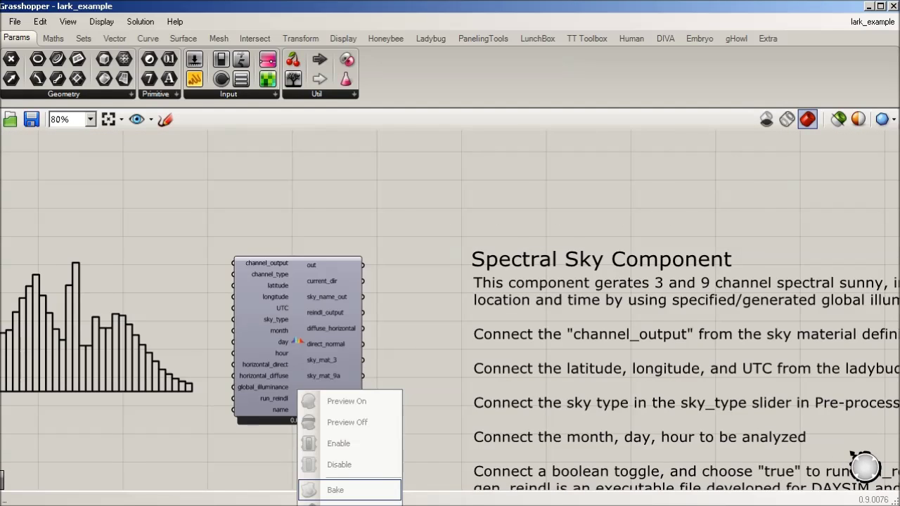
pyautogui.scroll(2, 297, 337)
pyautogui.click(418, 224)
pyautogui.scroll(1, 238, 168)
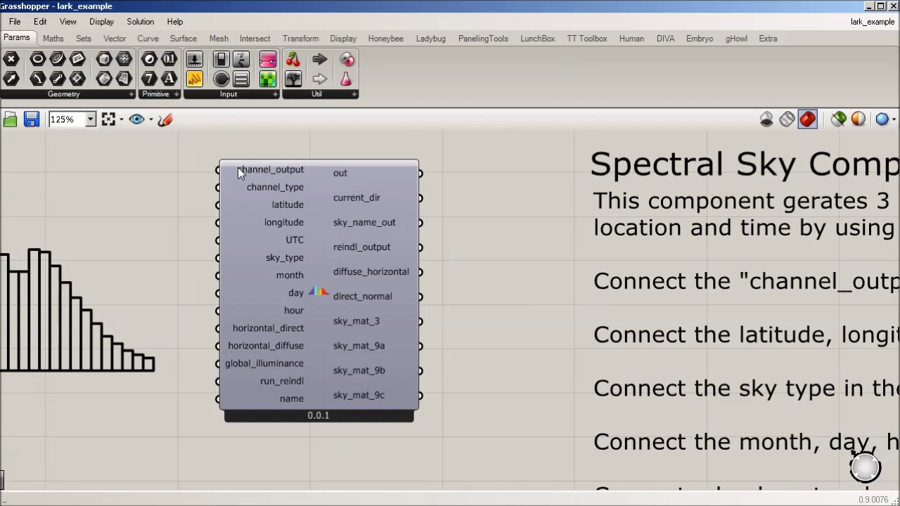
pyautogui.moveTo(237, 170)
pyautogui.moveTo(271, 192)
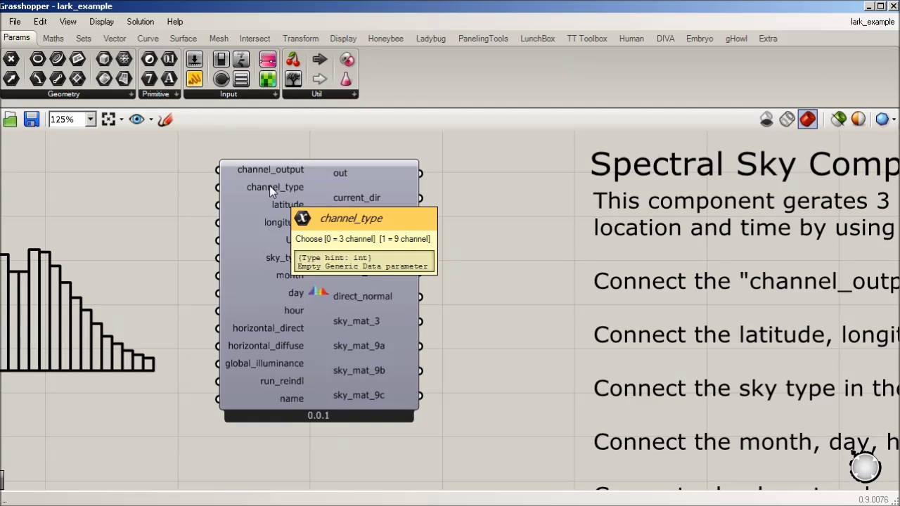
pyautogui.moveTo(165, 221); pyautogui.dragTo(287, 234, button='right')
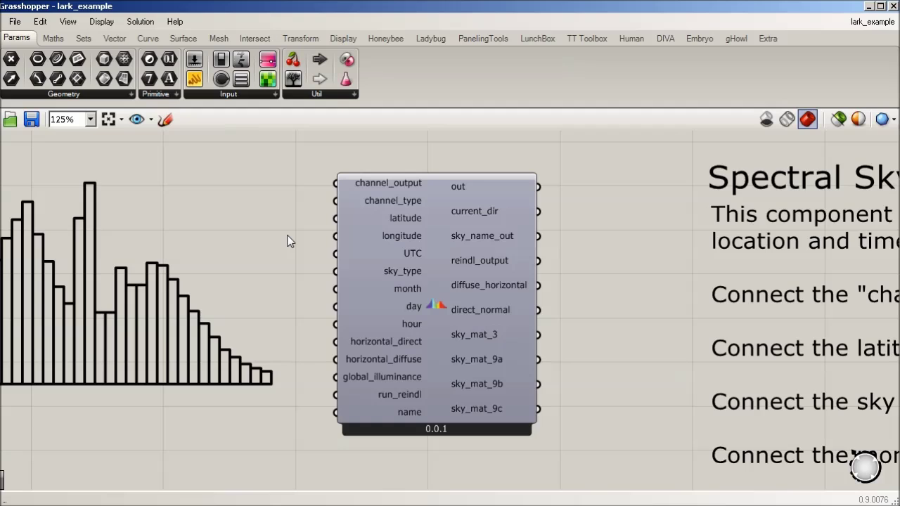
pyautogui.moveTo(542, 363); pyautogui.dragTo(576, 327, button='right')
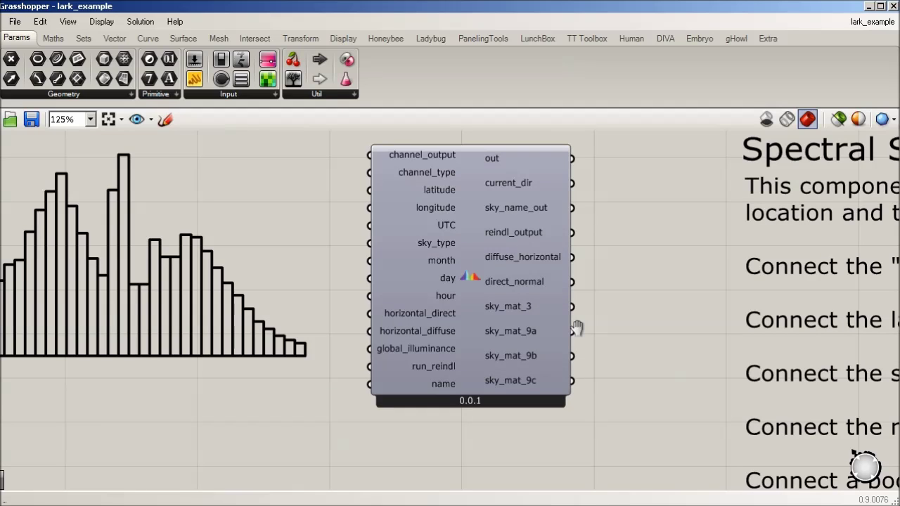
pyautogui.moveTo(307, 195); pyautogui.dragTo(380, 243, button='right')
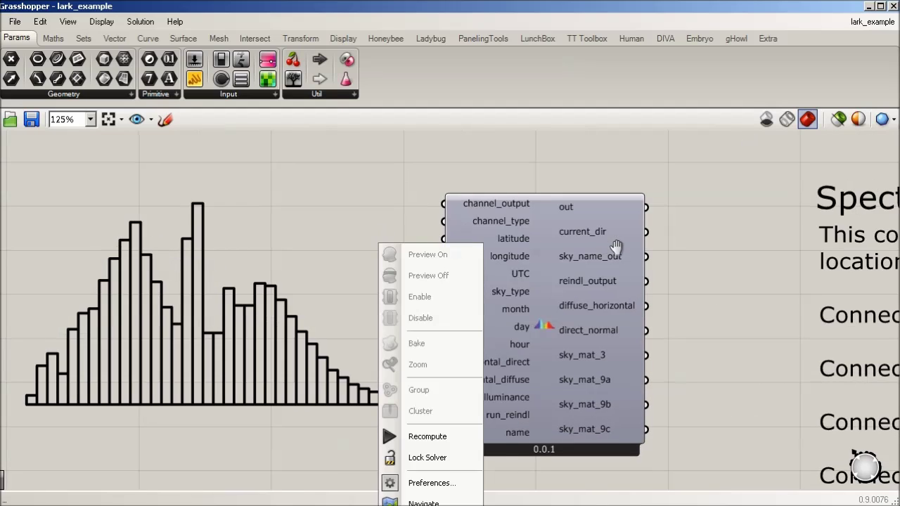
pyautogui.click(631, 307)
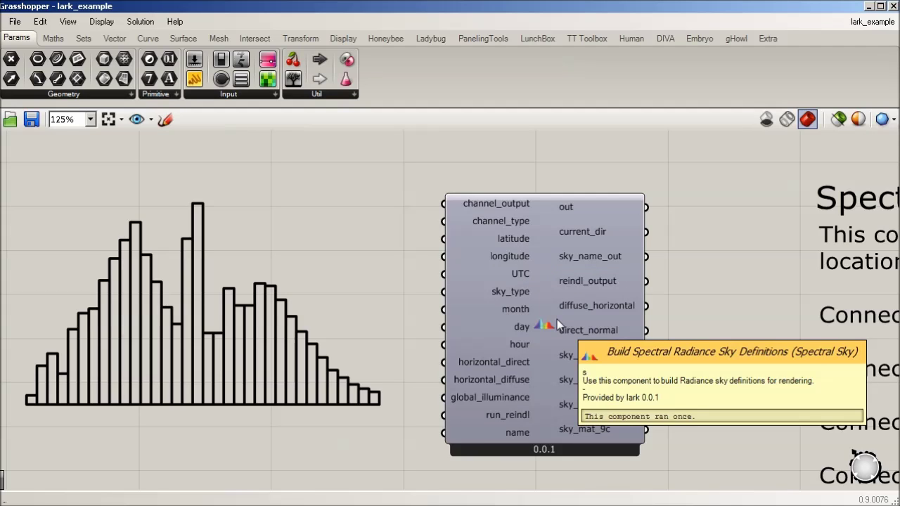
pyautogui.moveTo(701, 353); pyautogui.dragTo(662, 283, button='right')
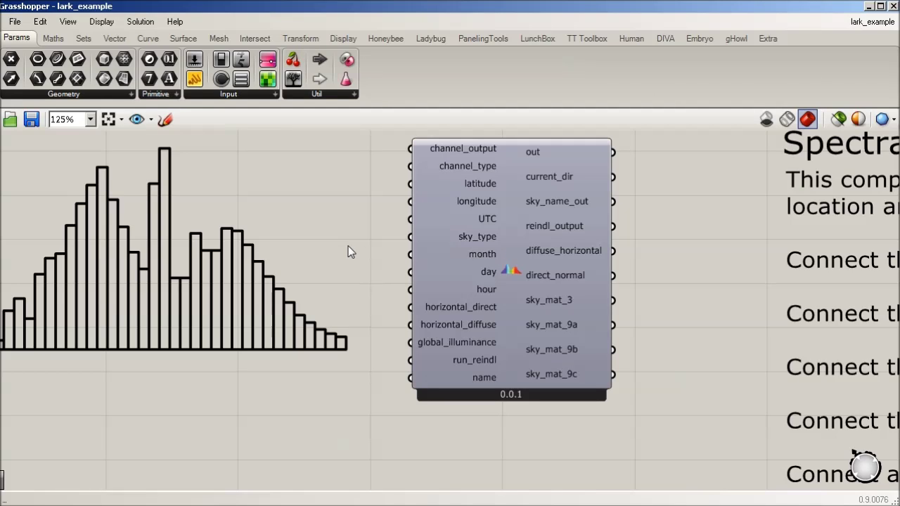
pyautogui.moveTo(624, 359); pyautogui.dragTo(642, 337, button='right')
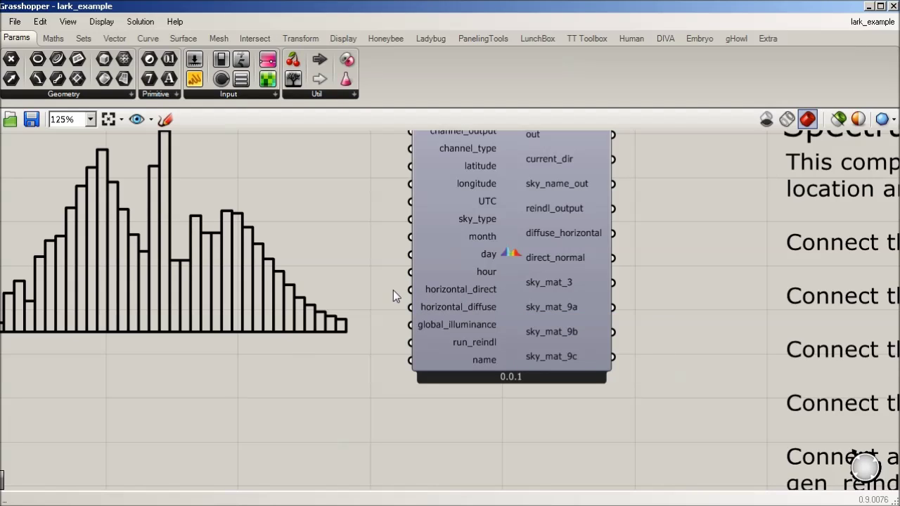
pyautogui.moveTo(393, 289); pyautogui.dragTo(391, 309, button='right')
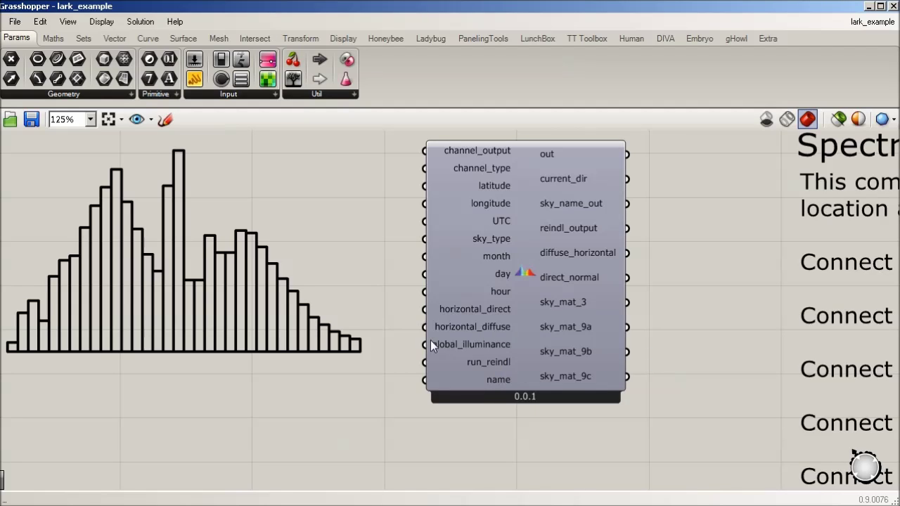
pyautogui.moveTo(392, 277); pyautogui.dragTo(371, 238, button='right')
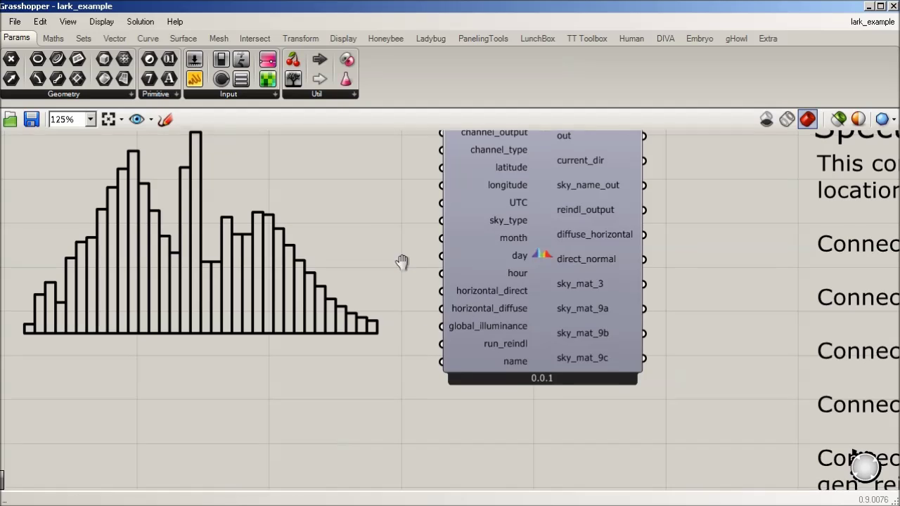
pyautogui.moveTo(400, 261); pyautogui.dragTo(425, 303, button='right')
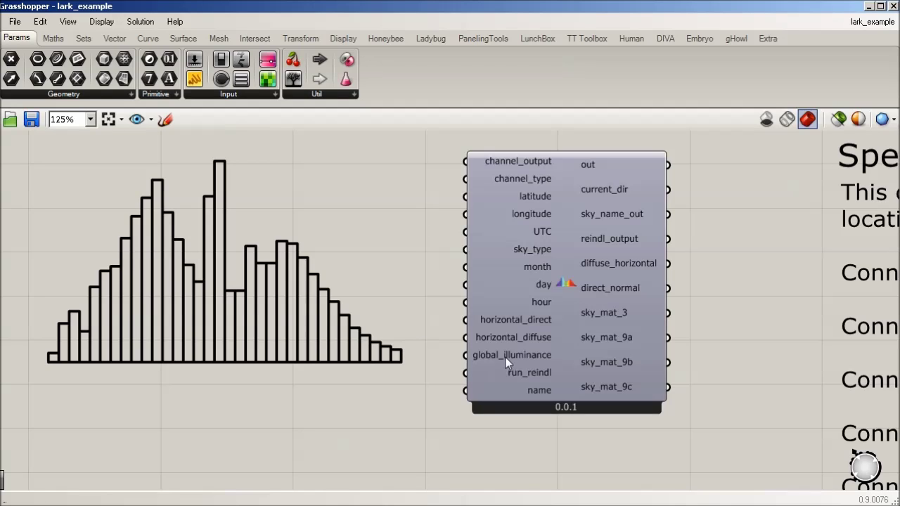
# Step: Read the global_illuminance and horizontal_diffuse tooltips, pan through the notes, and zoom out to about 41%
pyautogui.moveTo(533, 358)
pyautogui.moveTo(557, 373); pyautogui.dragTo(465, 367, button='right')
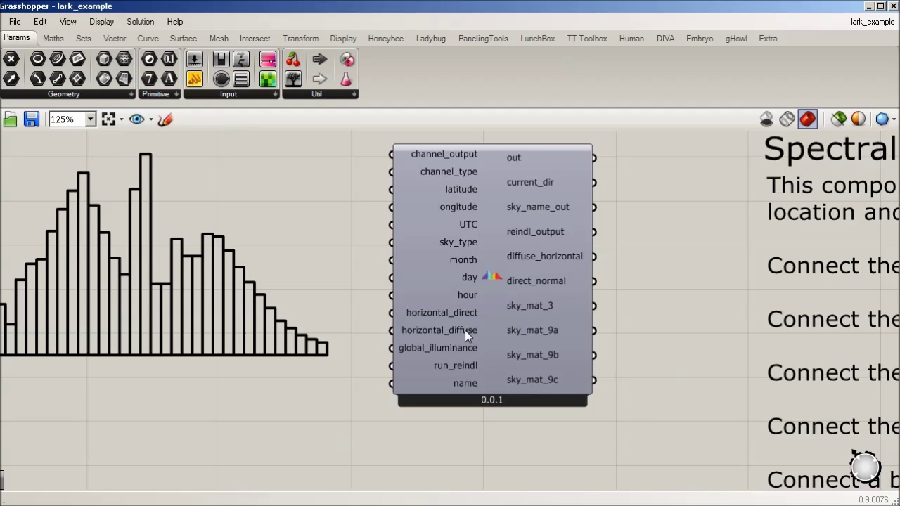
pyautogui.moveTo(465, 329)
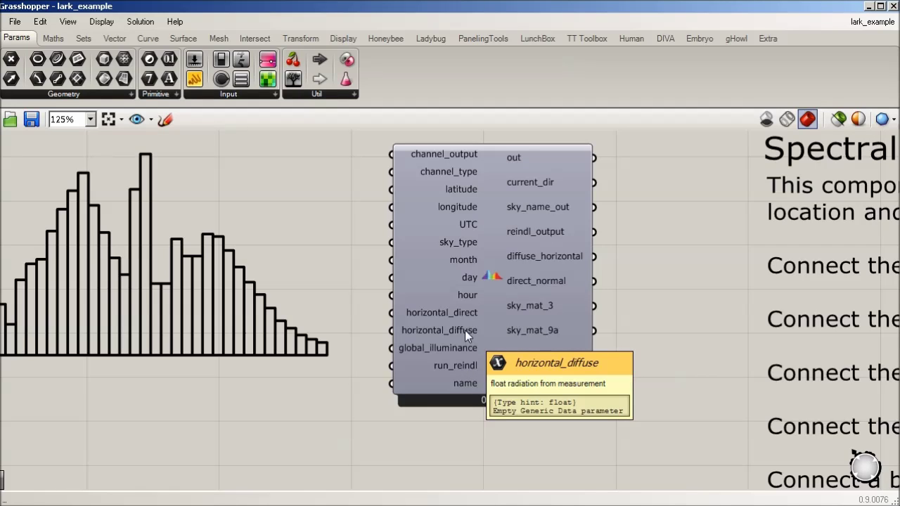
pyautogui.moveTo(674, 345); pyautogui.dragTo(678, 323, button='right')
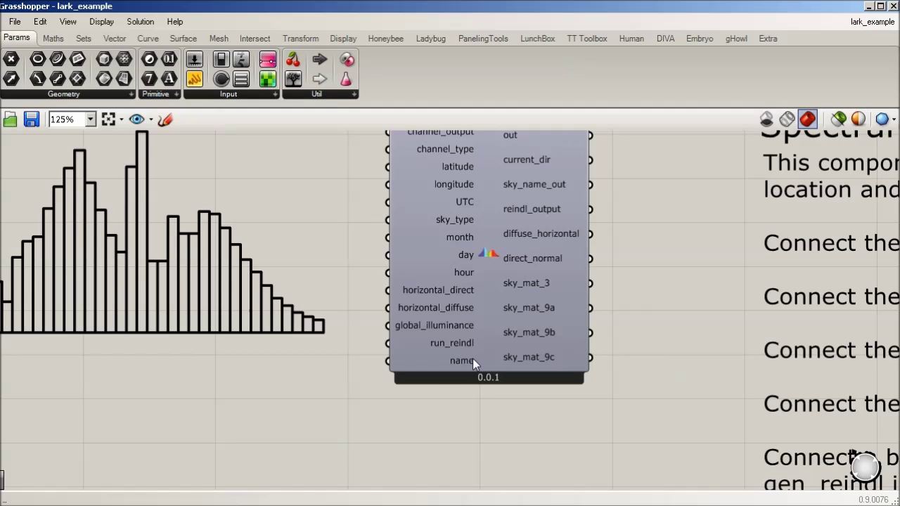
pyautogui.moveTo(625, 314); pyautogui.dragTo(543, 424, button='right')
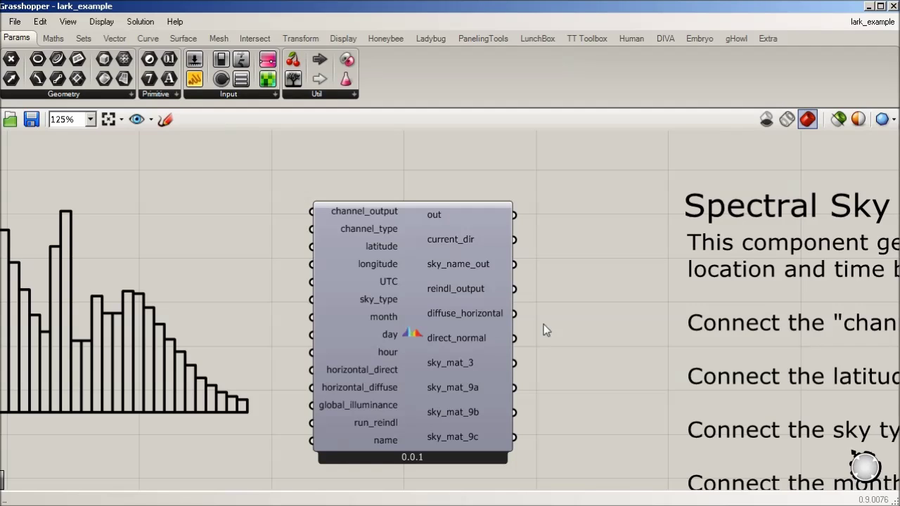
pyautogui.moveTo(561, 322); pyautogui.dragTo(546, 263, button='right')
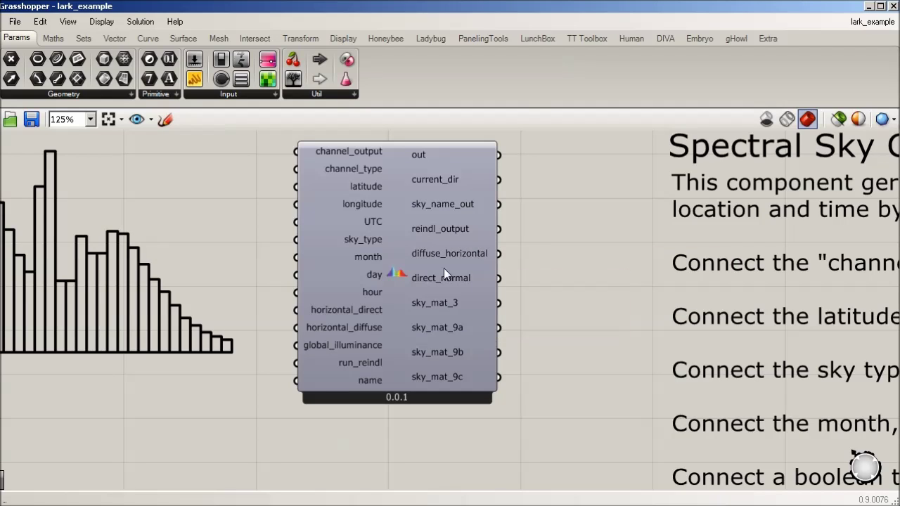
pyautogui.moveTo(516, 372); pyautogui.dragTo(517, 320, button='right')
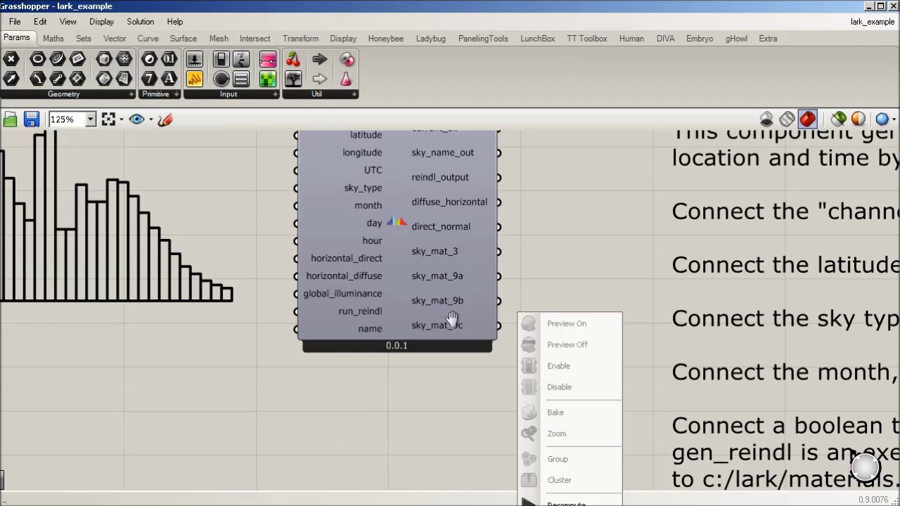
pyautogui.scroll(-2, 410, 355)
# Step: Pan and zoom the canvas to the 3 Channel Metrics component with its picture, irradiance, RunPcomb and Directory inputs
pyautogui.scroll(-3, 407, 351)
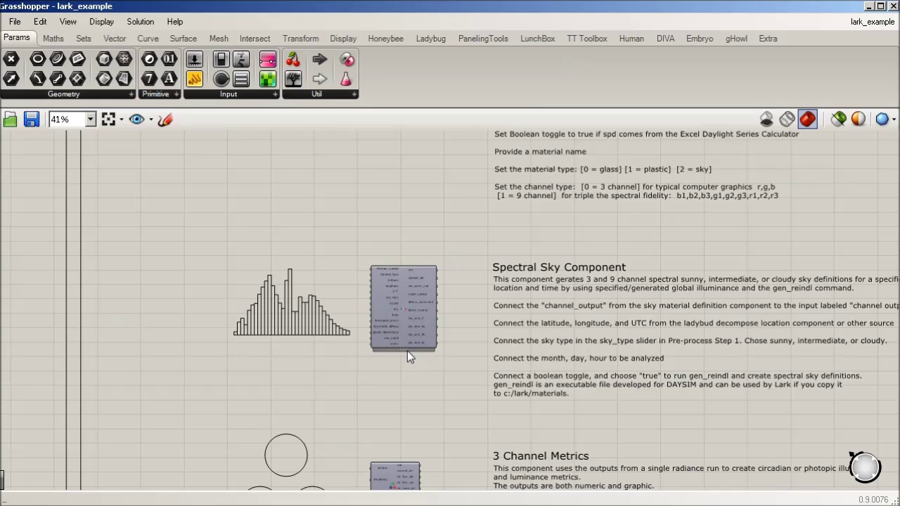
pyautogui.moveTo(390, 407); pyautogui.dragTo(405, 147, button='right')
pyautogui.scroll(4, 408, 183)
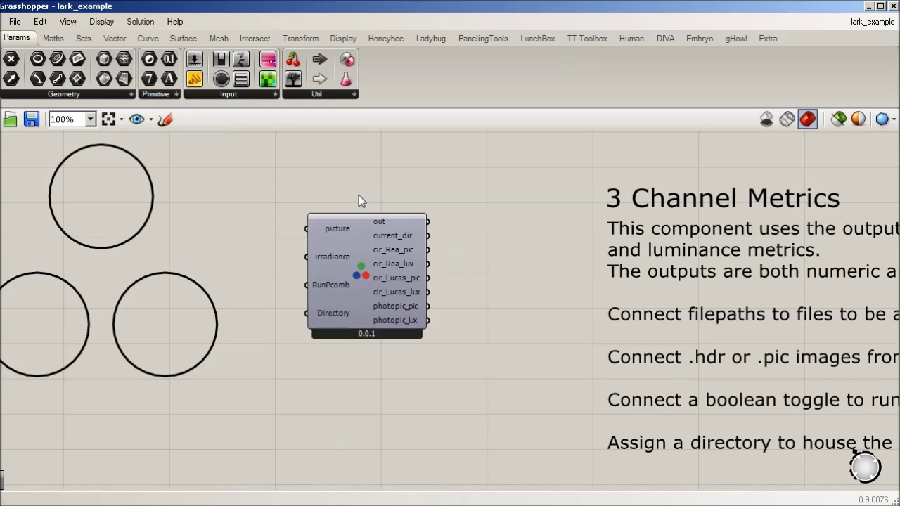
pyautogui.scroll(2, 344, 185)
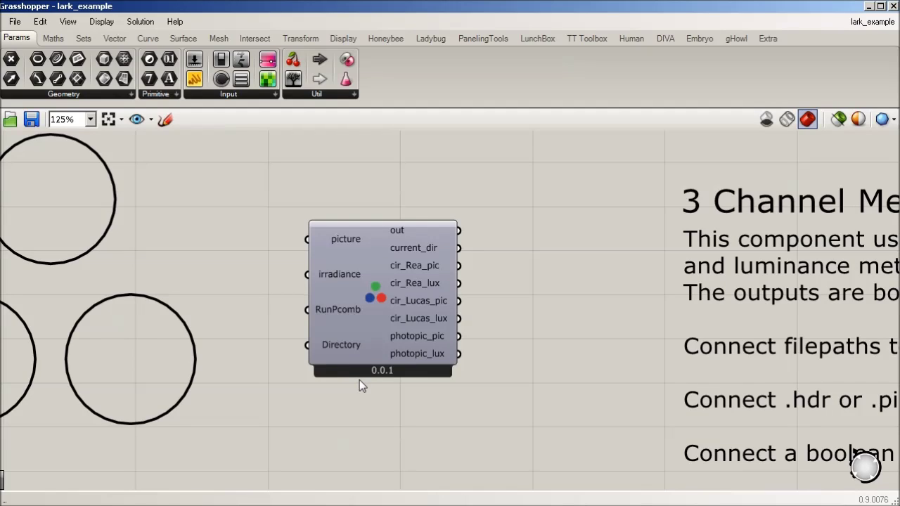
pyautogui.moveTo(288, 245); pyautogui.dragTo(376, 248, button='right')
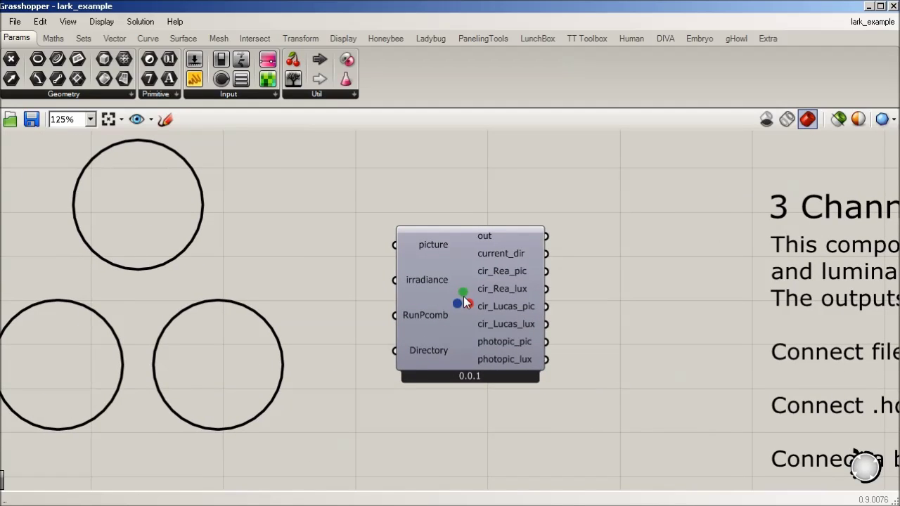
pyautogui.moveTo(813, 249); pyautogui.dragTo(547, 253, button='right')
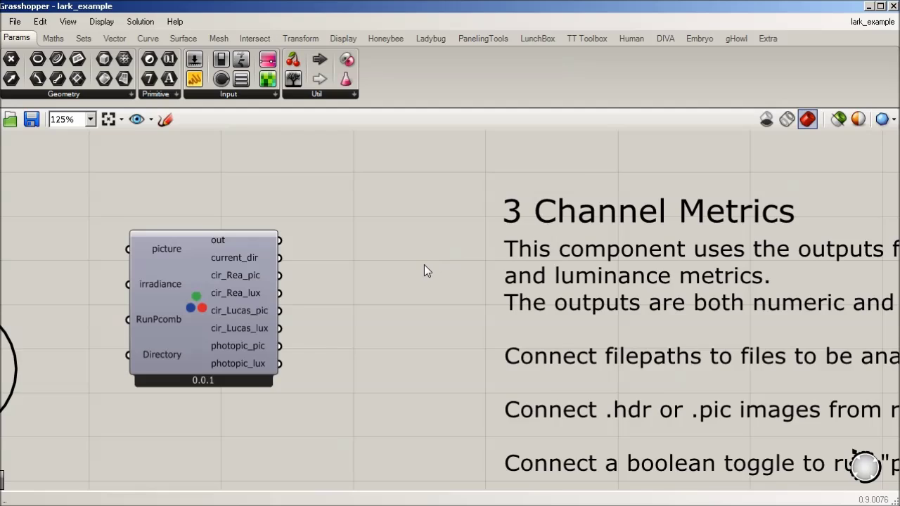
pyautogui.moveTo(426, 271); pyautogui.dragTo(473, 235, button='right')
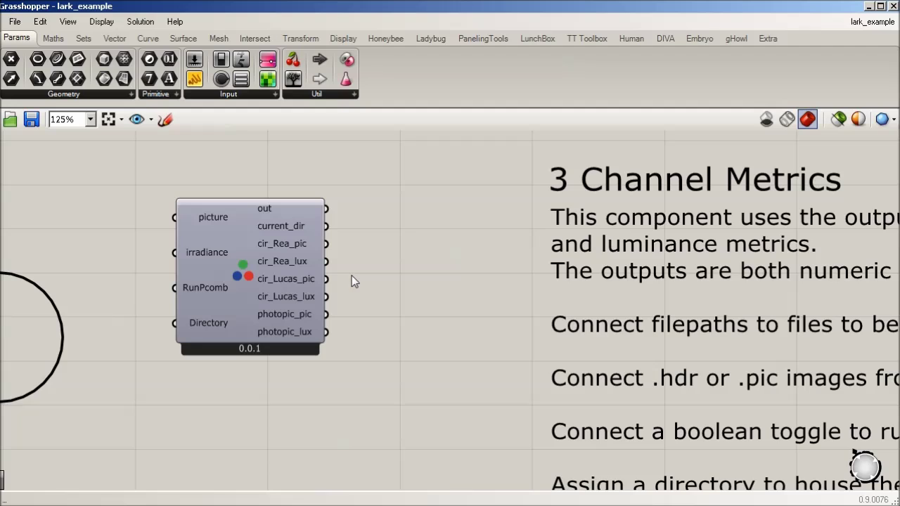
pyautogui.moveTo(151, 185); pyautogui.dragTo(217, 200, button='right')
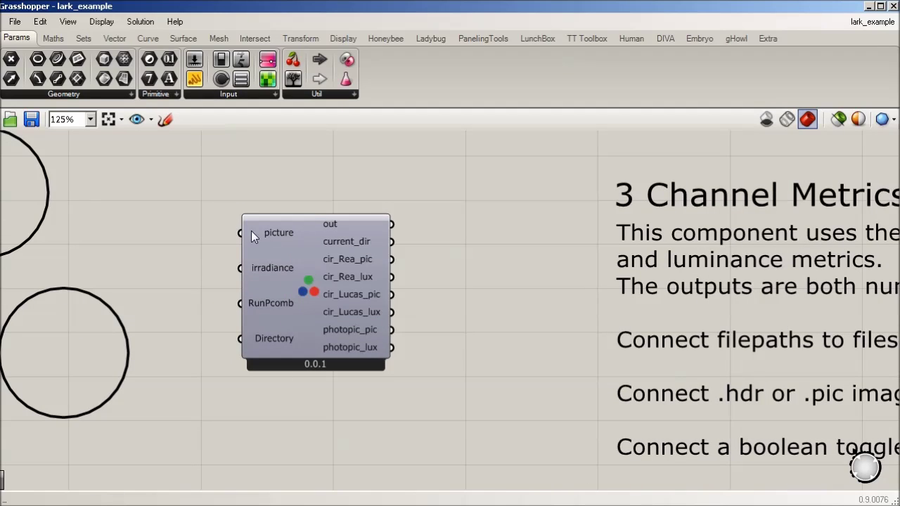
pyautogui.moveTo(289, 236)
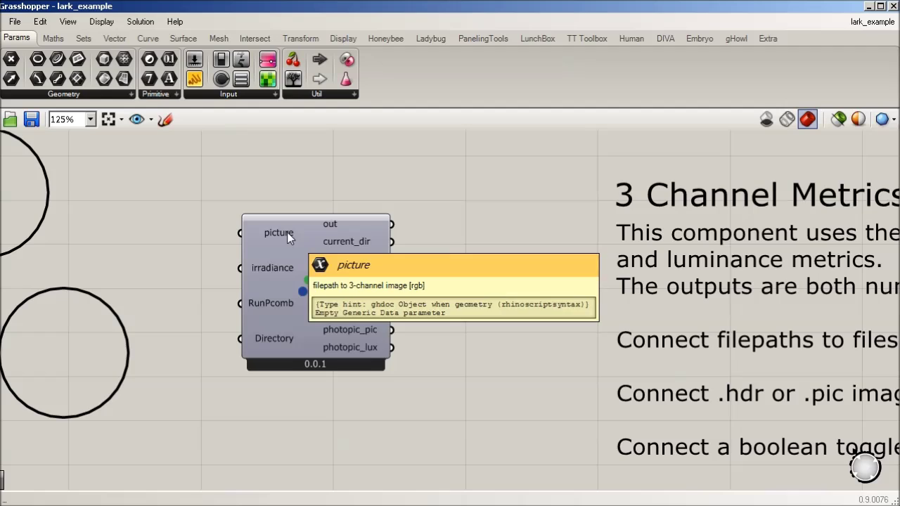
pyautogui.moveTo(284, 273)
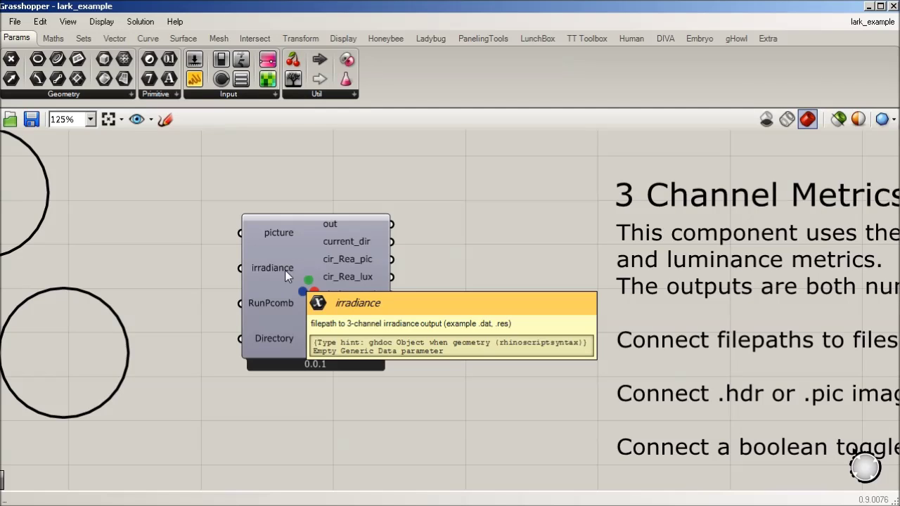
pyautogui.moveTo(242, 283); pyautogui.dragTo(303, 285, button='right')
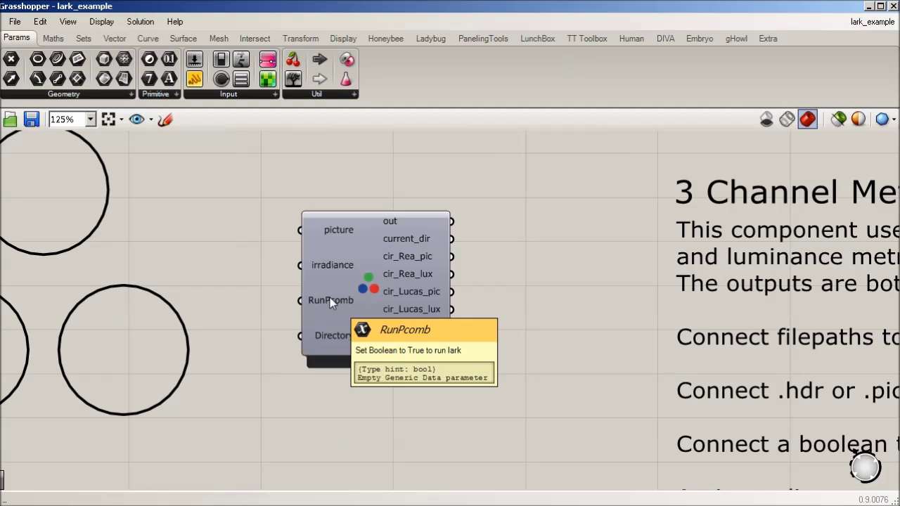
pyautogui.moveTo(440, 373); pyautogui.dragTo(404, 374, button='right')
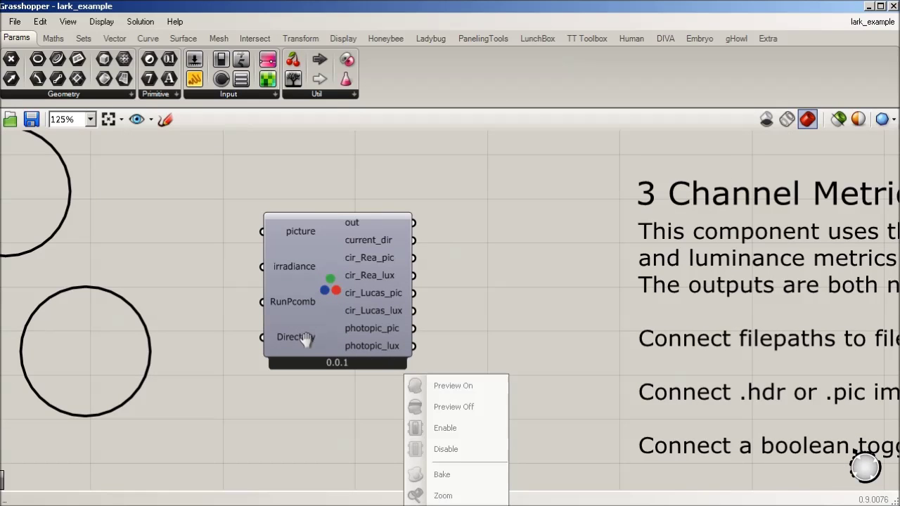